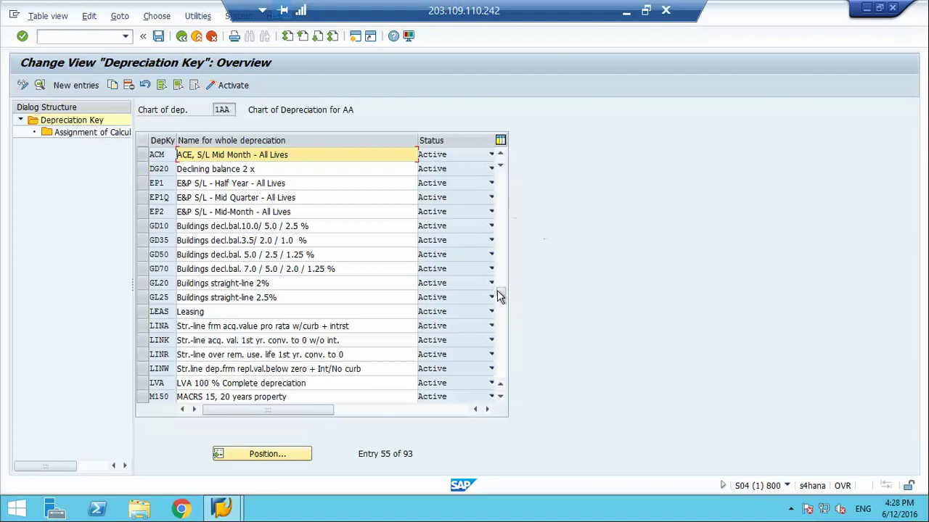
Open the calculation method assignments of depreciation key LINR and look at its two phases.
left_click(143, 357)
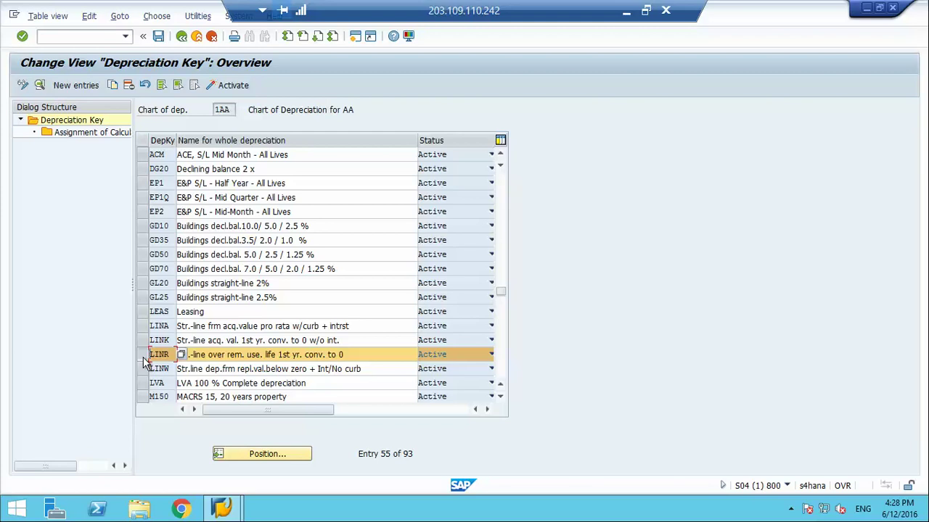
double_click(108, 132)
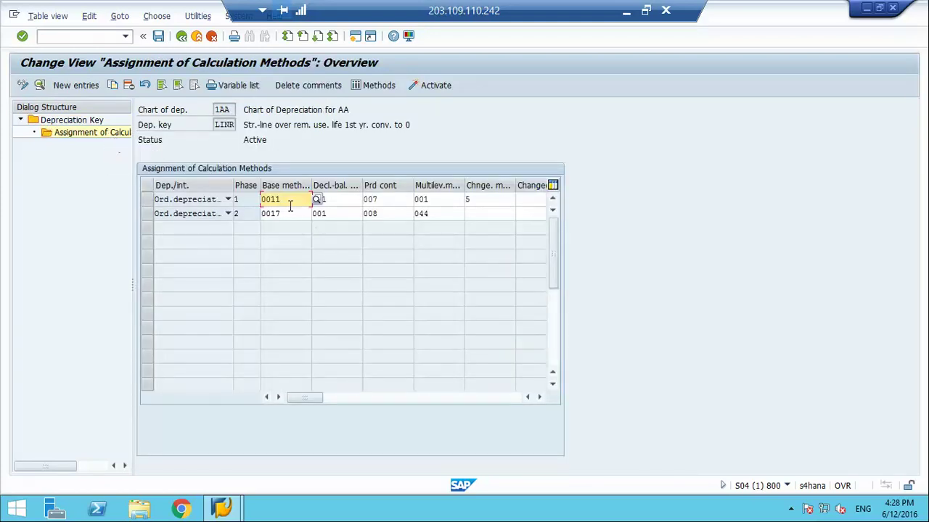
left_click(250, 202)
left_click(247, 216)
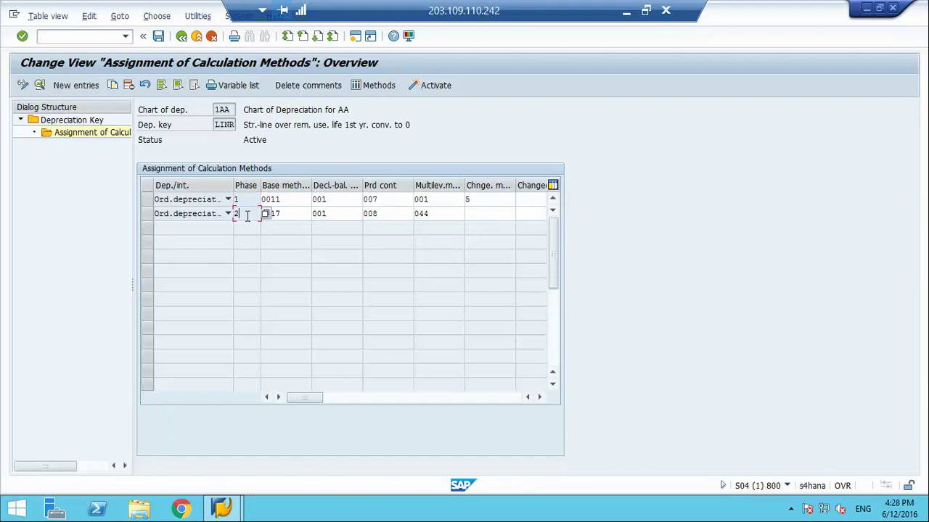
Review the available base methods, checking 0011 and 0017, and close the list without changing phase 1's base method.
left_click(294, 200)
left_click(317, 199)
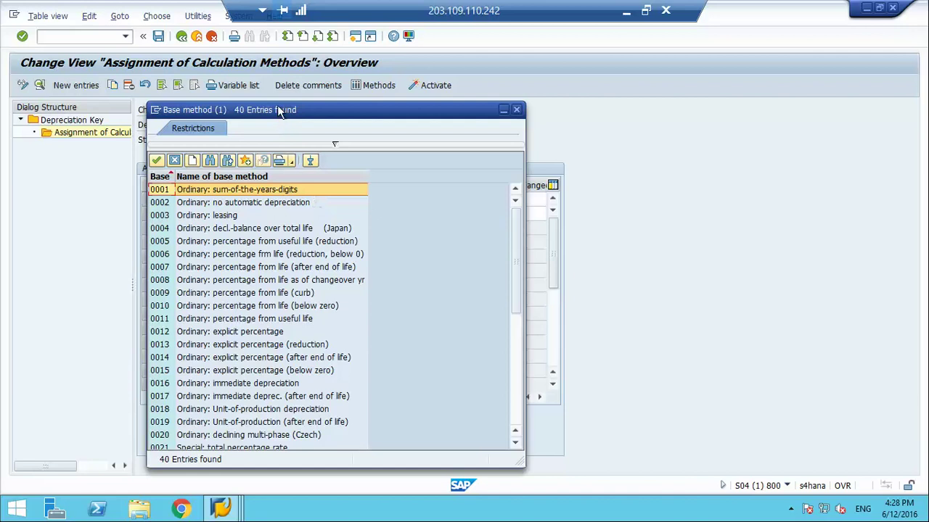
left_click_drag(279, 108, 691, 74)
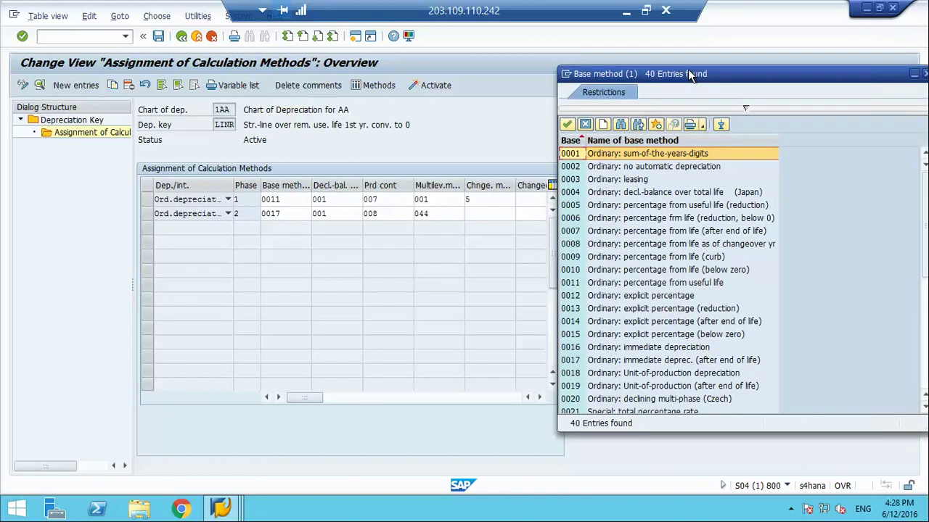
left_click_drag(689, 75, 679, 66)
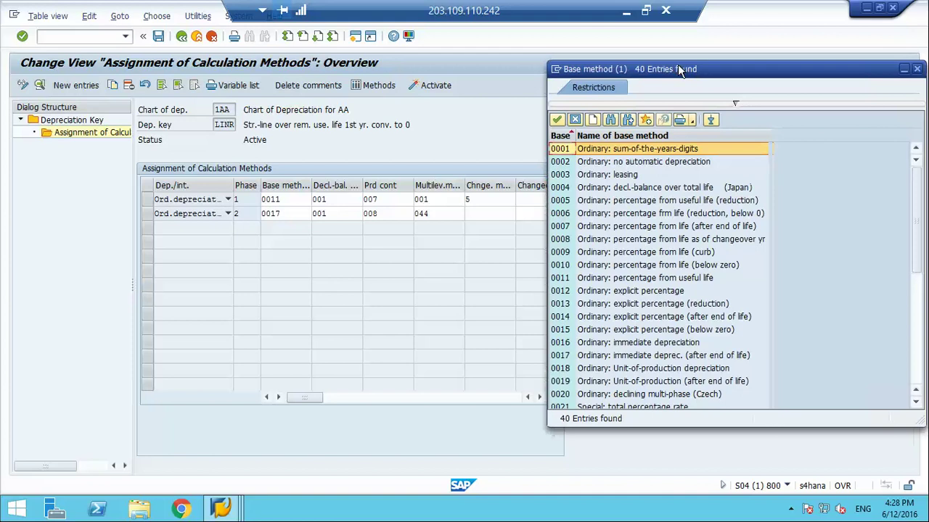
left_click(633, 282)
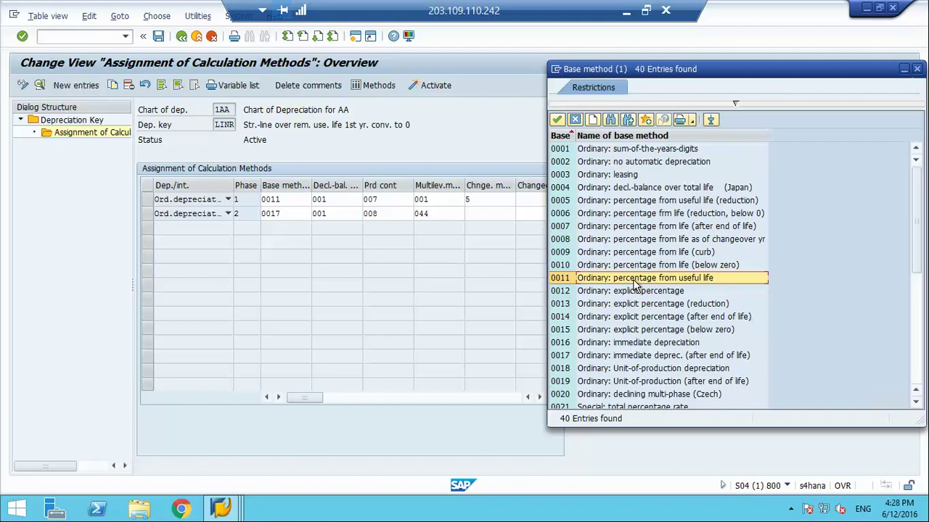
left_click(660, 355)
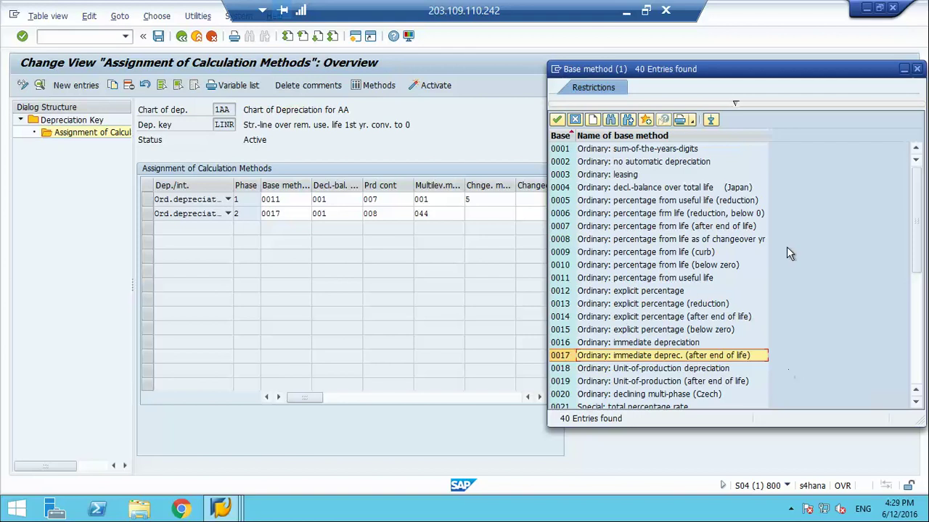
left_click(574, 119)
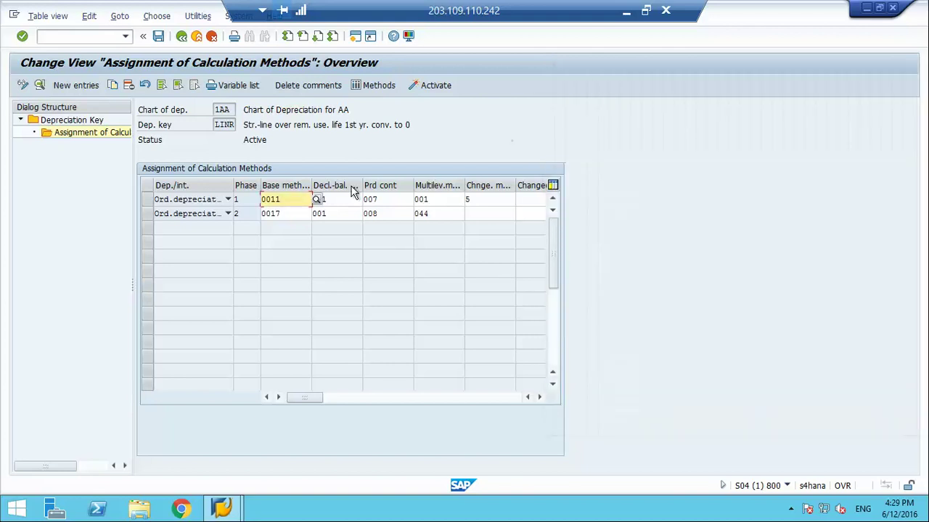
Check declining-balance method 001 in its value list and view the details of the phase 1 assignment.
left_click(346, 198)
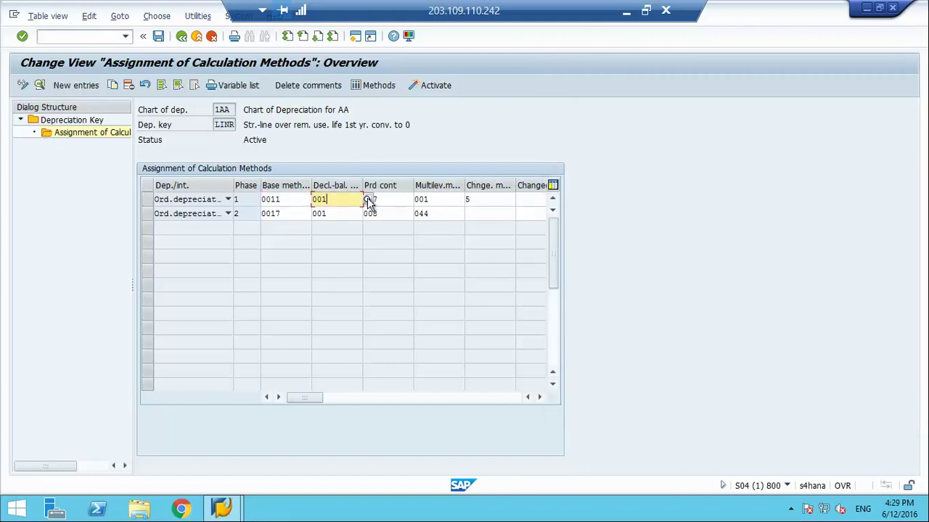
left_click(367, 199)
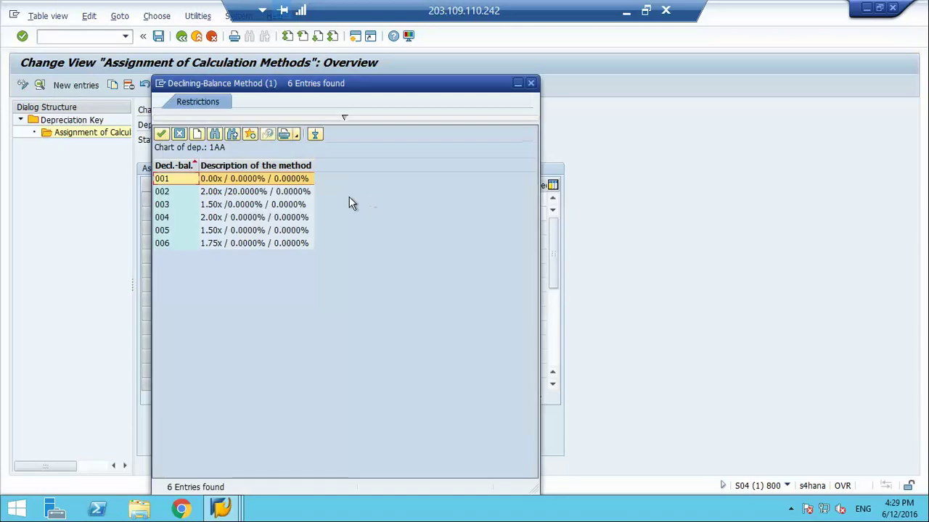
left_click(231, 181)
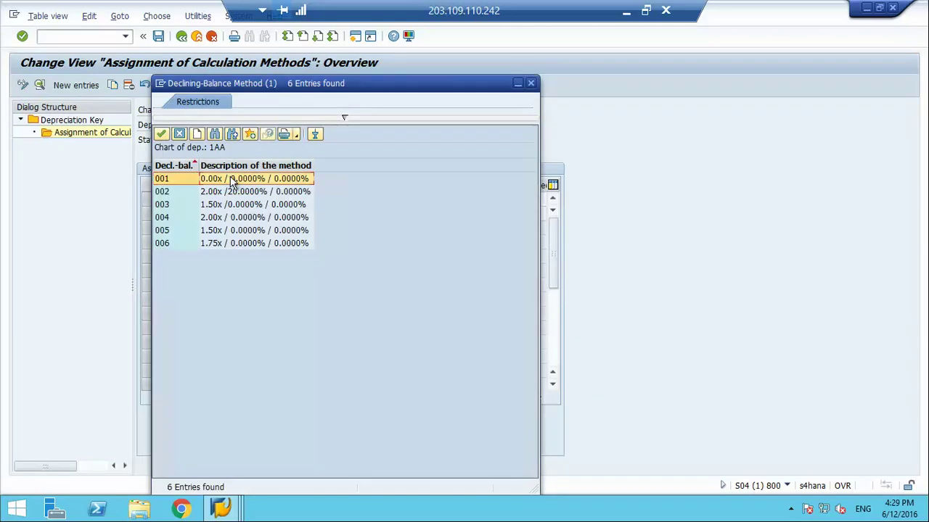
left_click(179, 131)
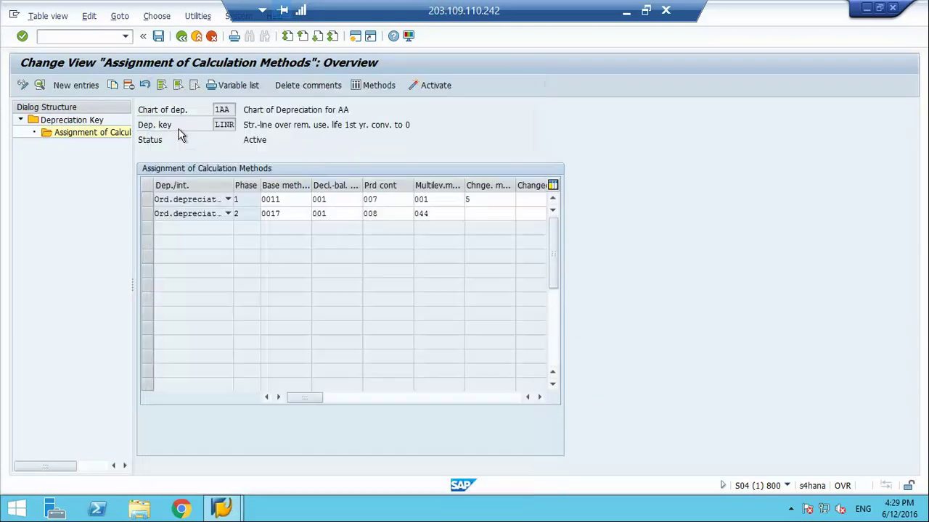
double_click(401, 199)
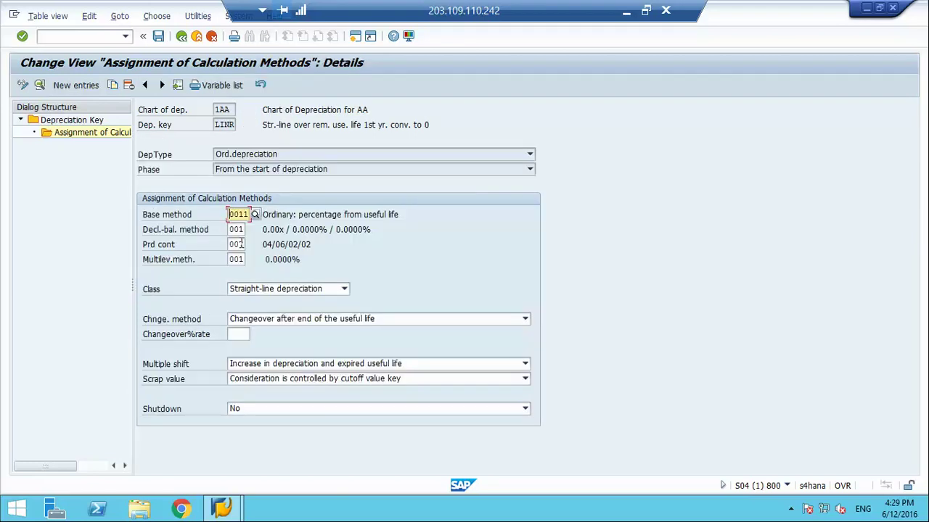
left_click(182, 37)
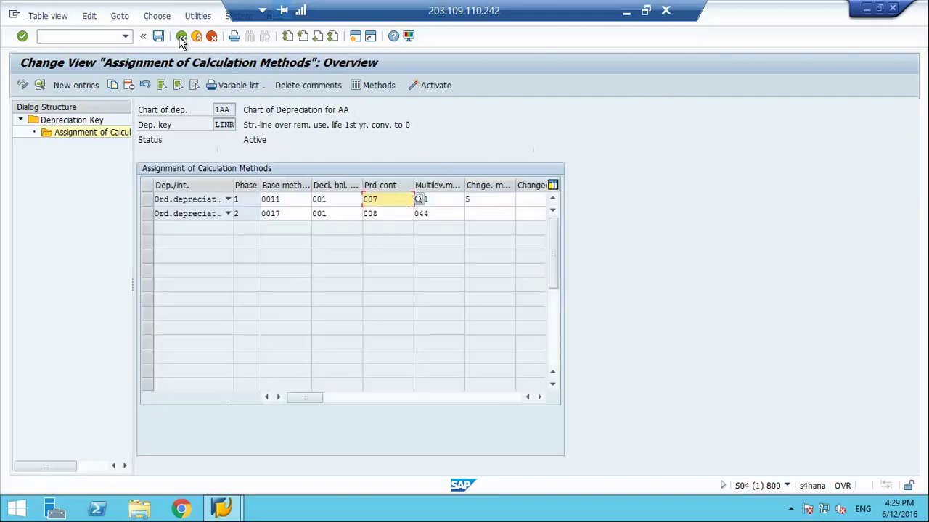
Review the available changeover methods for phase 1, checking entry 5, and close the list without changing the value.
left_click(489, 203)
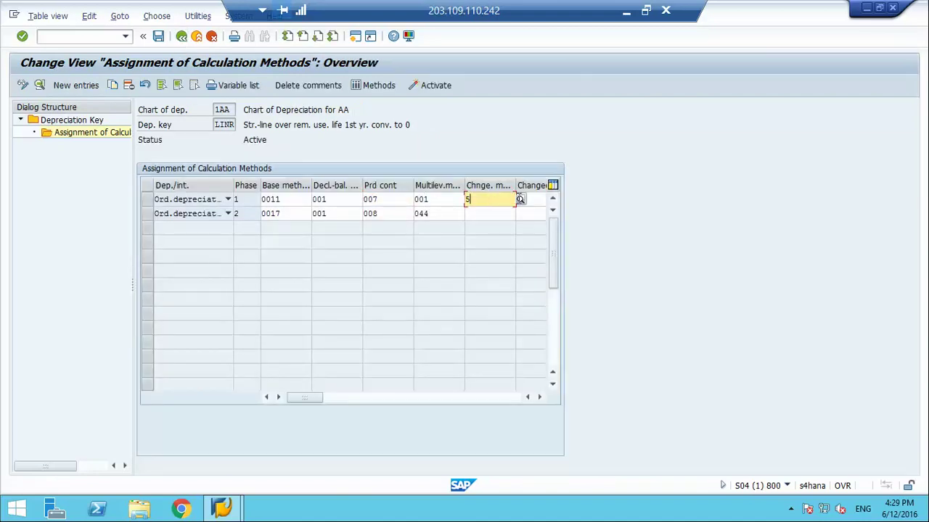
left_click(519, 198)
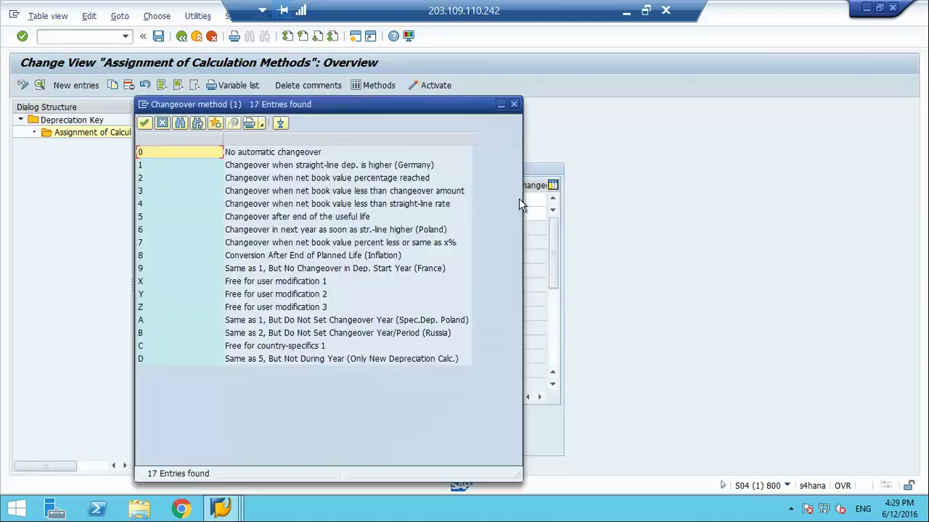
left_click(241, 218)
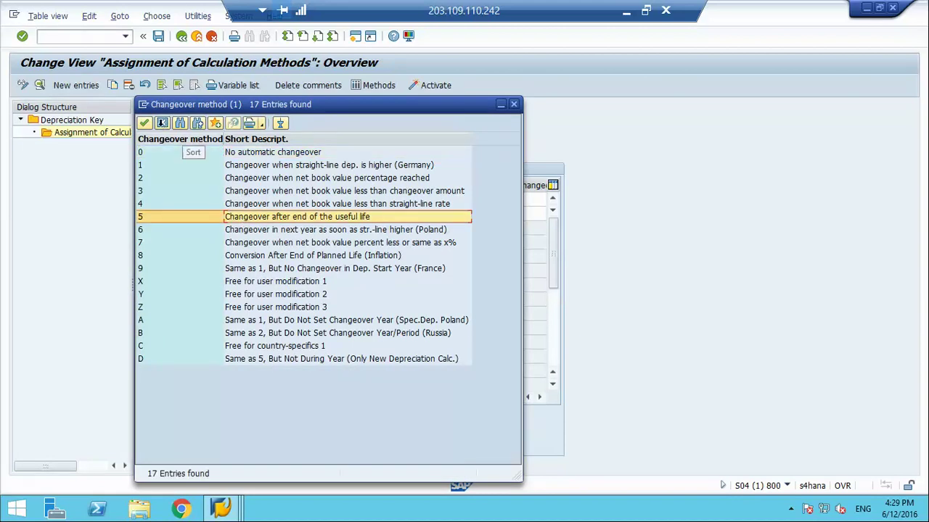
left_click(163, 124)
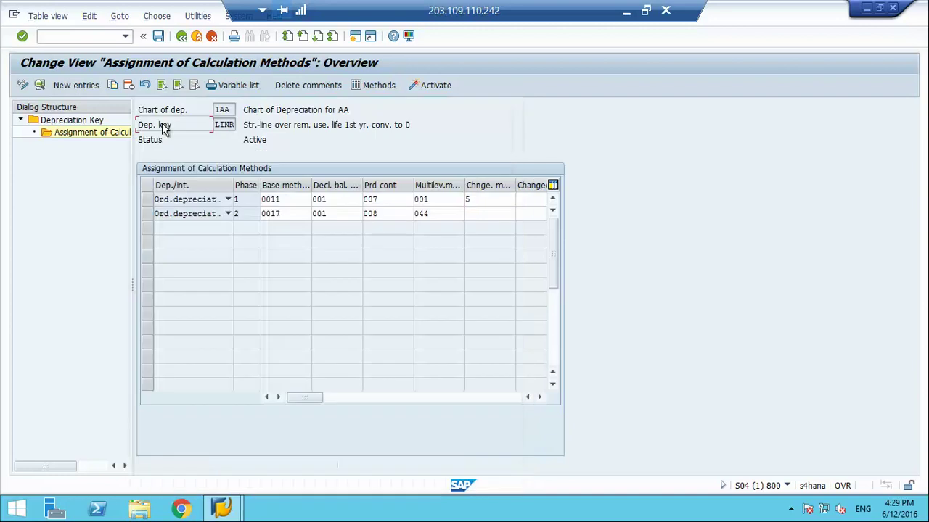
Widen the Changeover%rate column, set phase 1's changeover rate to 2,0, and save the assignment.
left_click(540, 398)
left_click(540, 397)
left_click(540, 398)
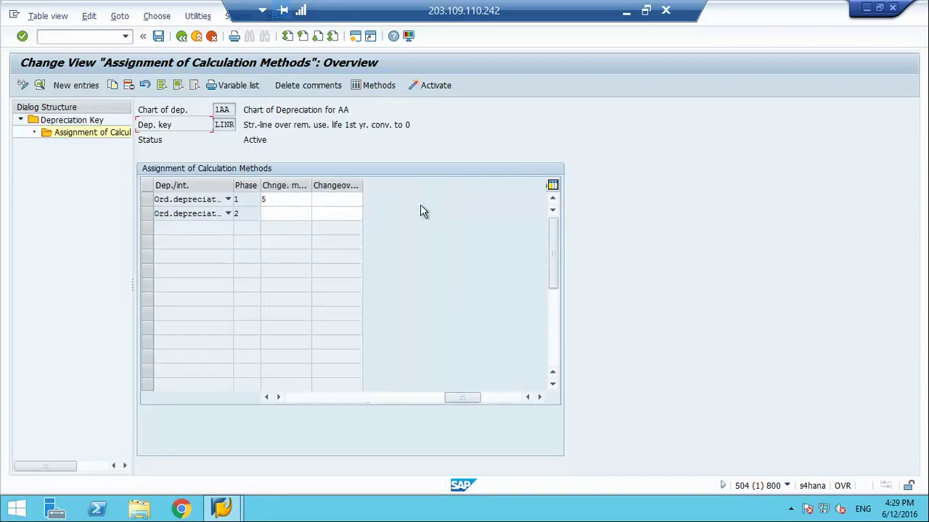
left_click(339, 199)
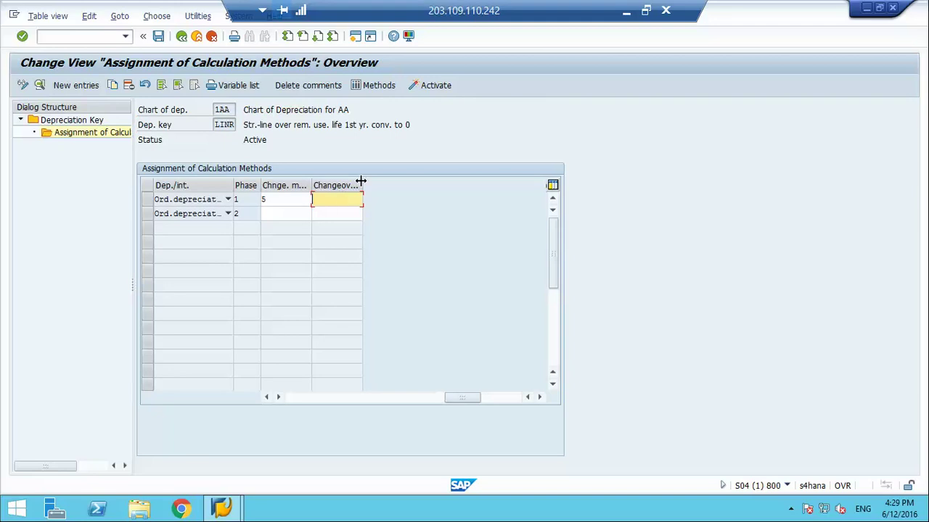
left_click_drag(361, 185, 396, 185)
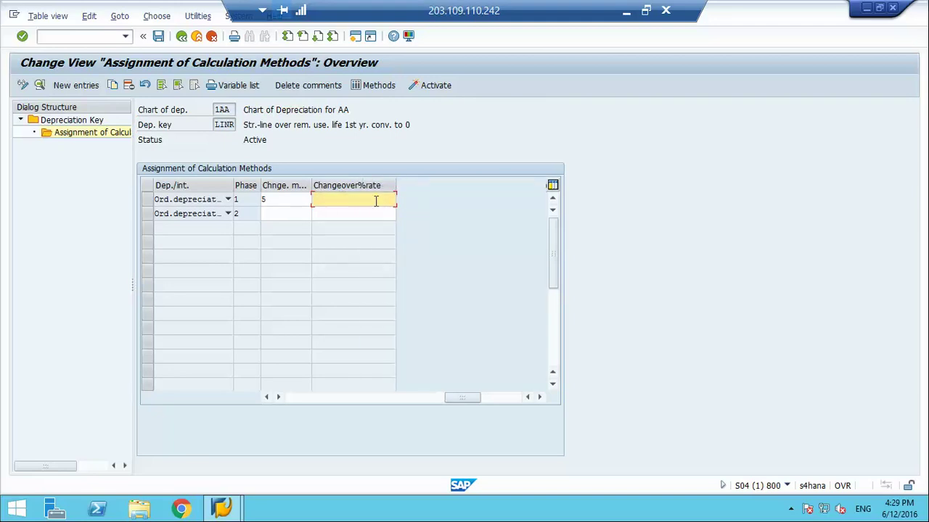
type("2")
key("Return")
key("ctrl+s")
key("Return")
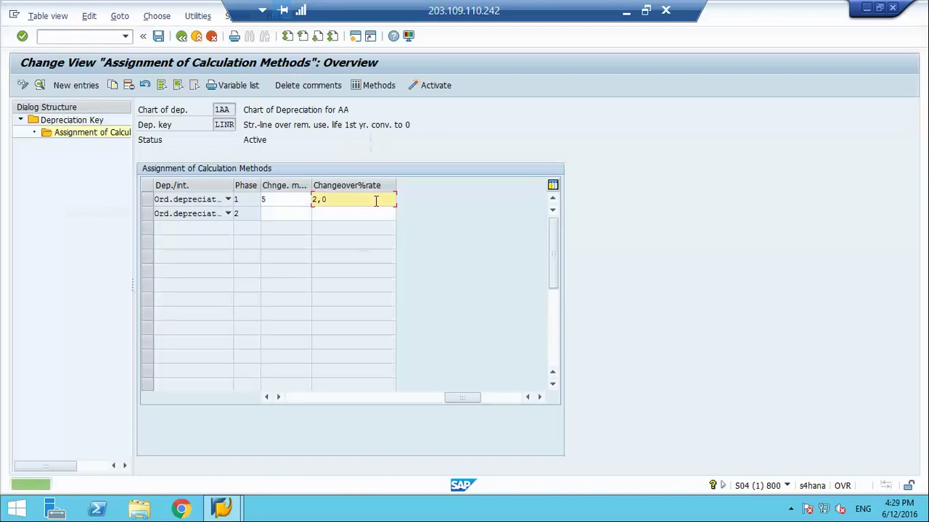
Display the methods overview of key LINR and look up base value 24 of multi-level method 001.
left_click(311, 397)
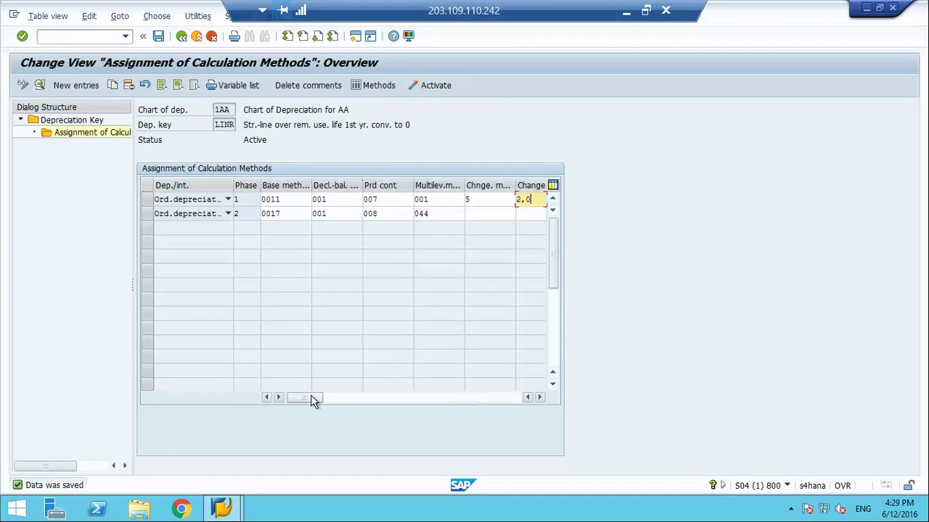
left_click(374, 85)
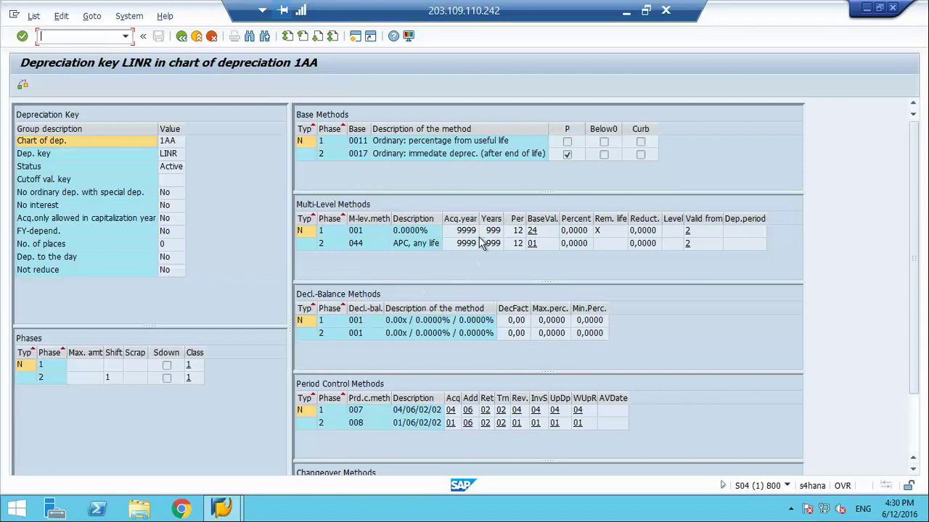
left_click(434, 233)
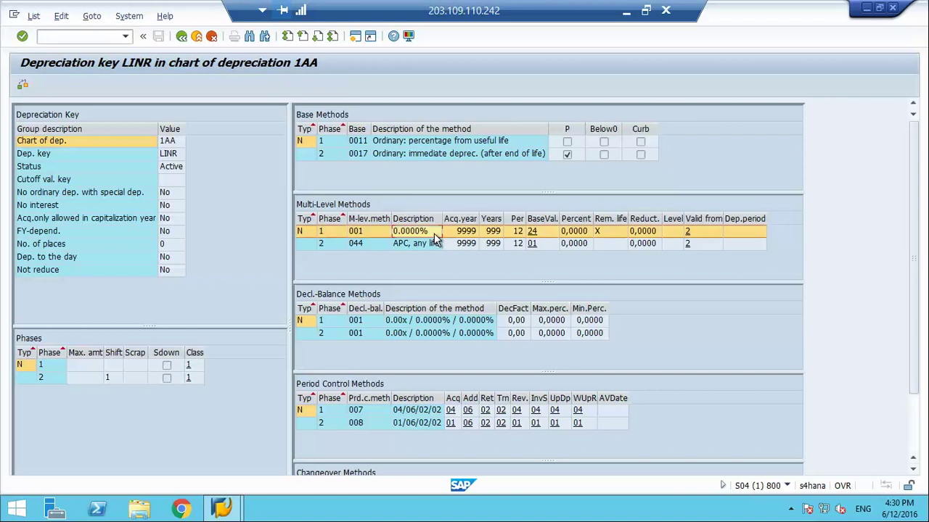
left_click(428, 244)
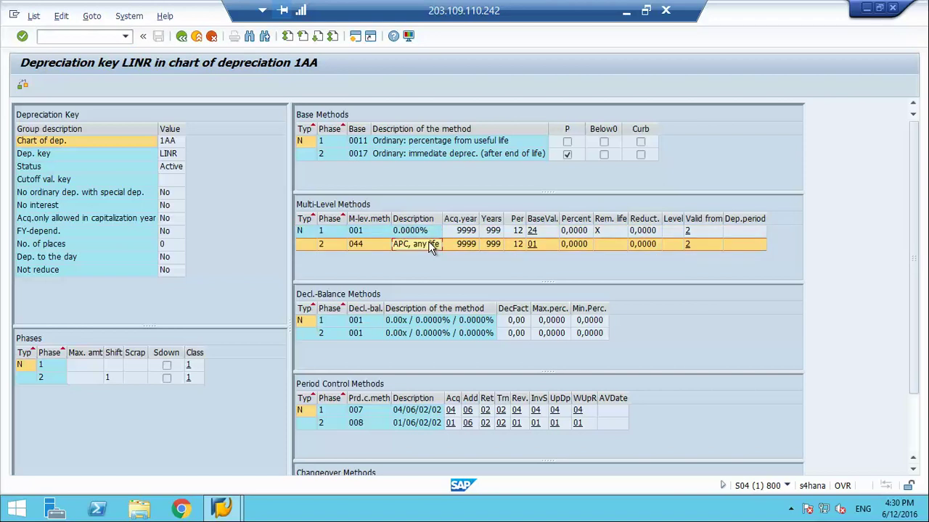
left_click(533, 232)
key("F4")
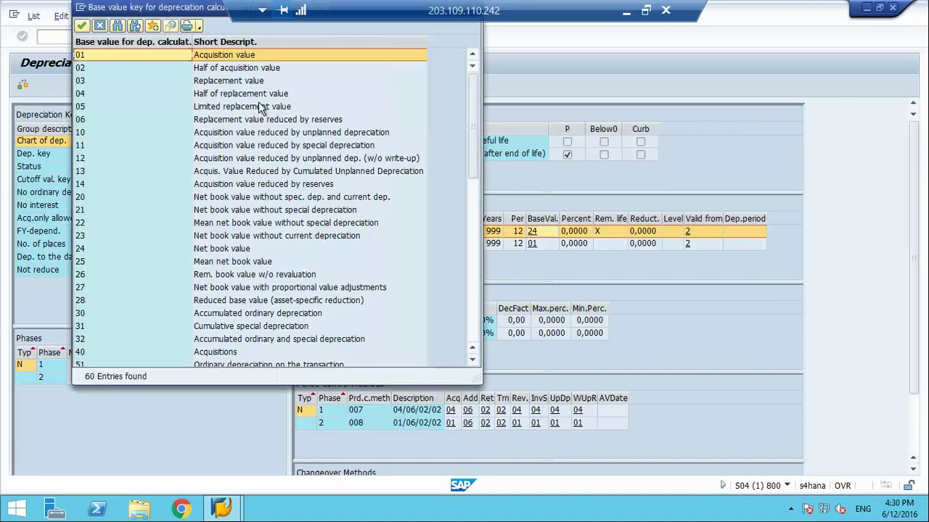
left_click(234, 252)
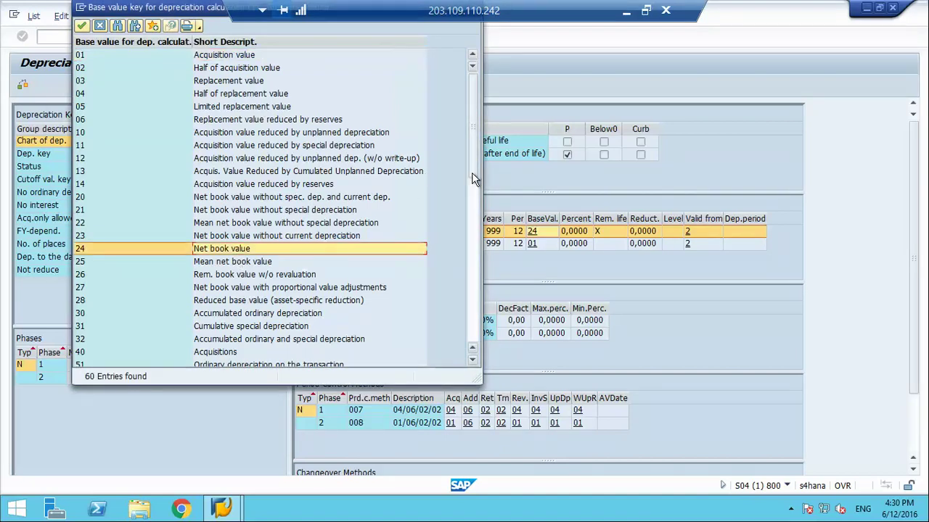
left_click(101, 27)
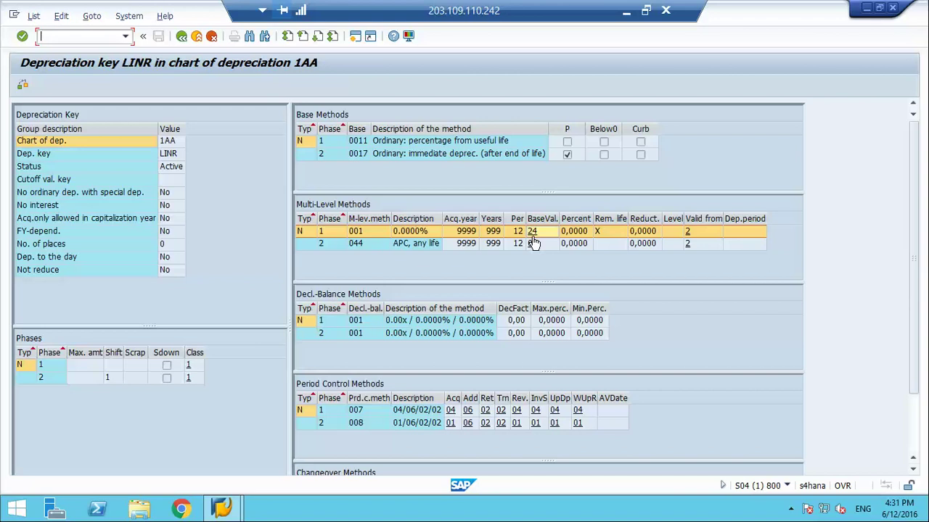
Review the start of validity period options for multi-level method 044, checking option 2.
left_click(687, 245)
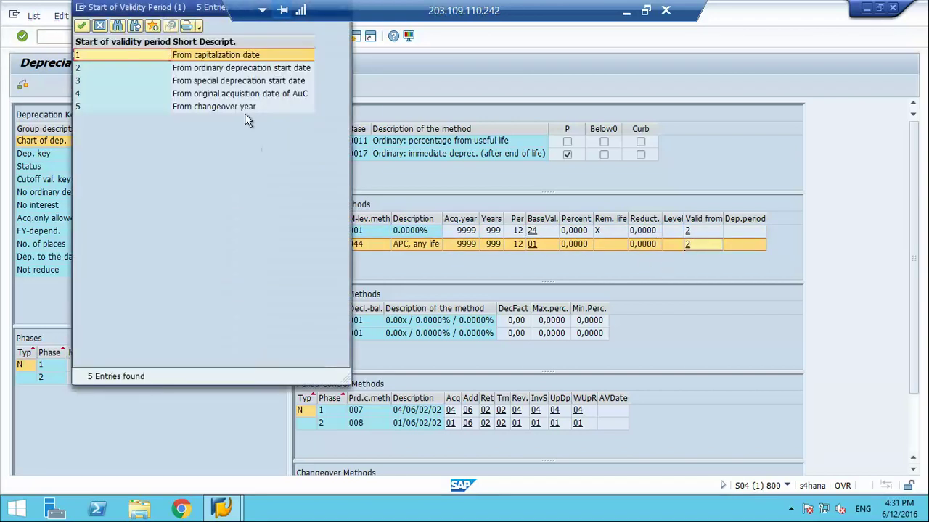
left_click(226, 69)
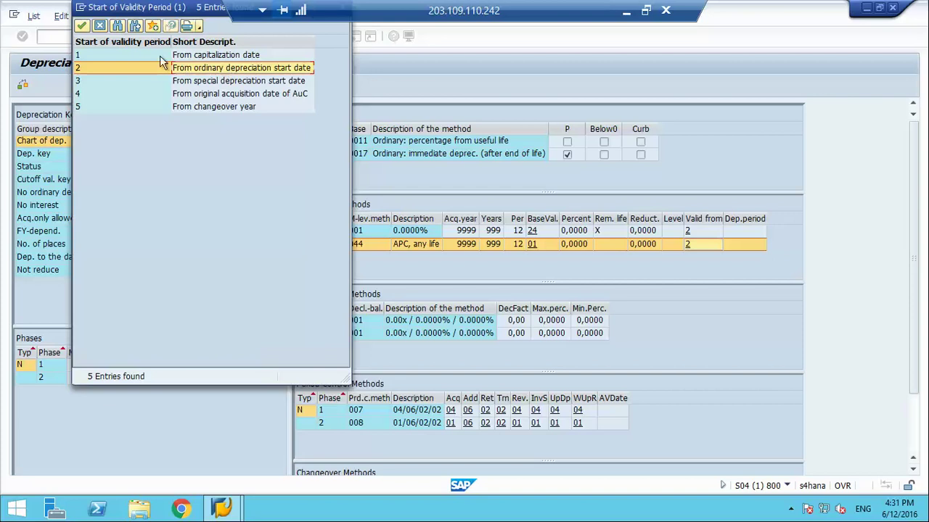
left_click(101, 28)
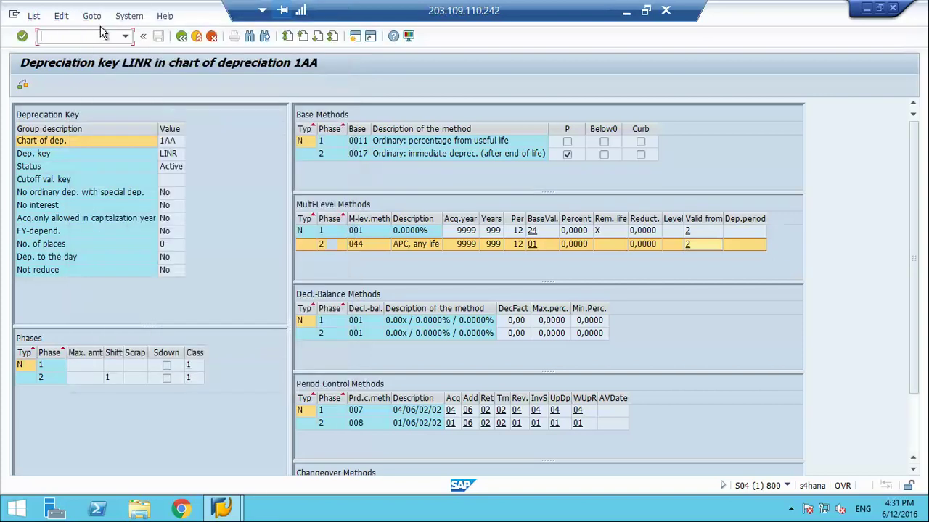
Leave the methods overview of key LINR and return to its assignment of calculation methods.
left_click(181, 37)
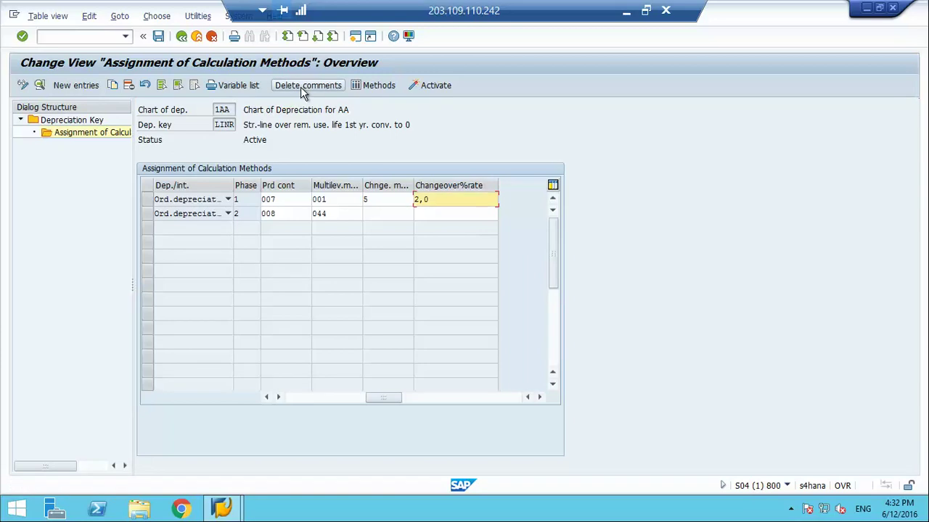
left_click(436, 214)
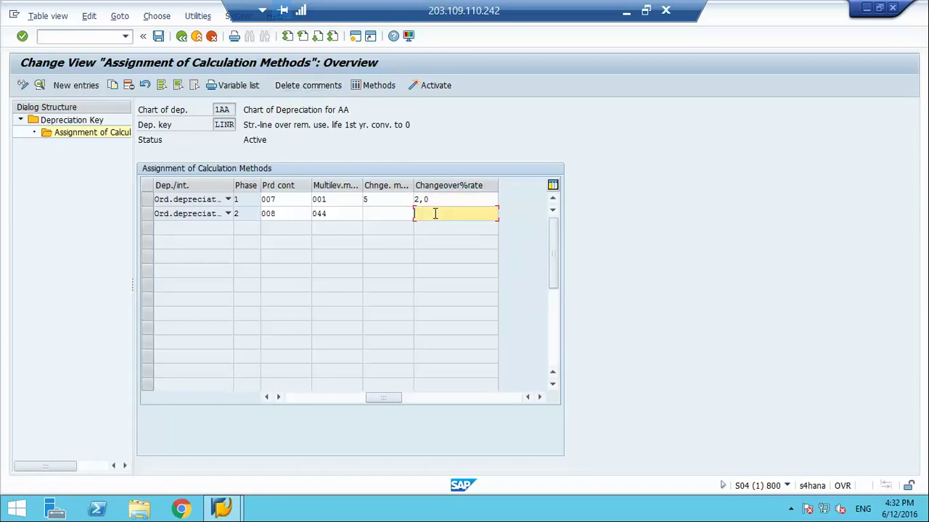
type("3")
key("BackSpace")
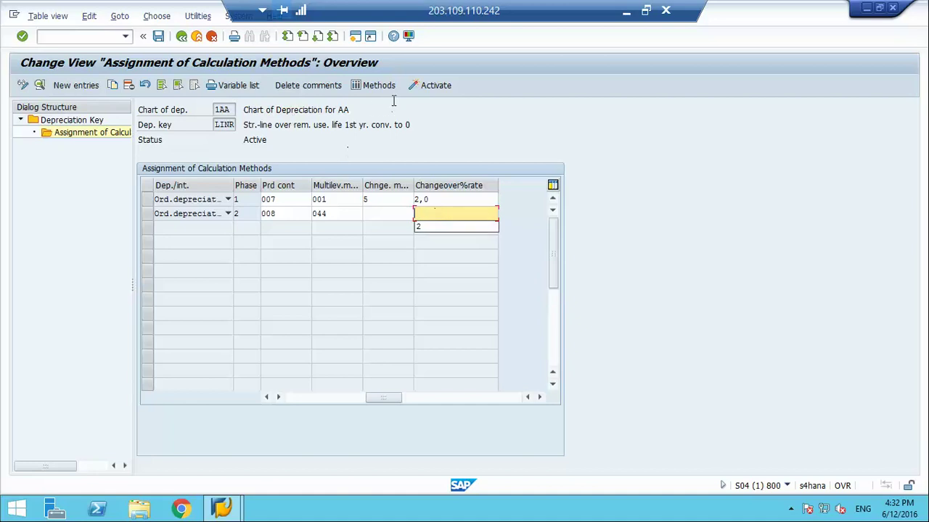
Activate depreciation key LINR, save it, and return to the depreciation key overview.
left_click(430, 85)
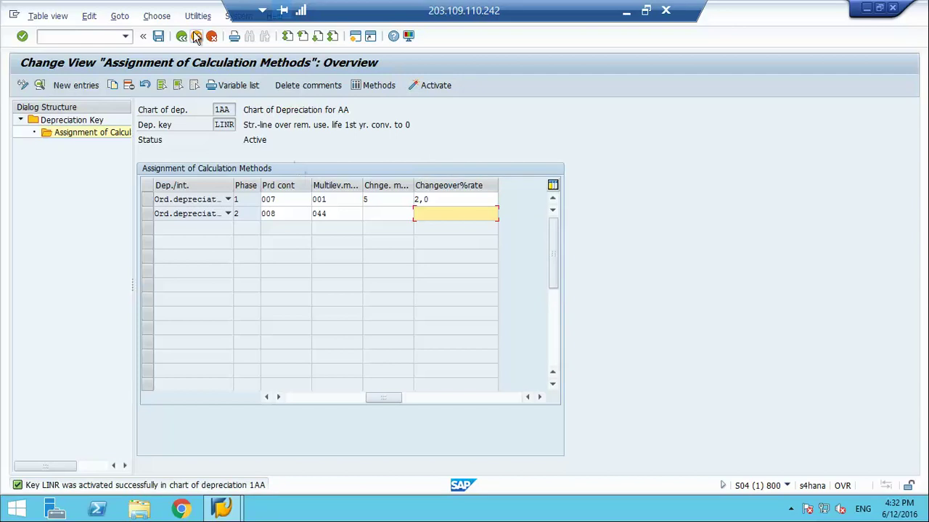
left_click(159, 37)
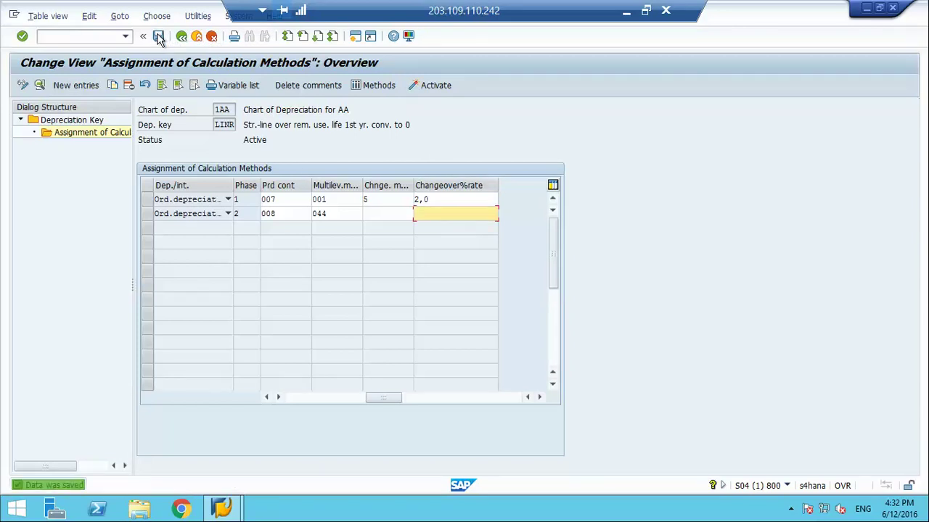
left_click(181, 36)
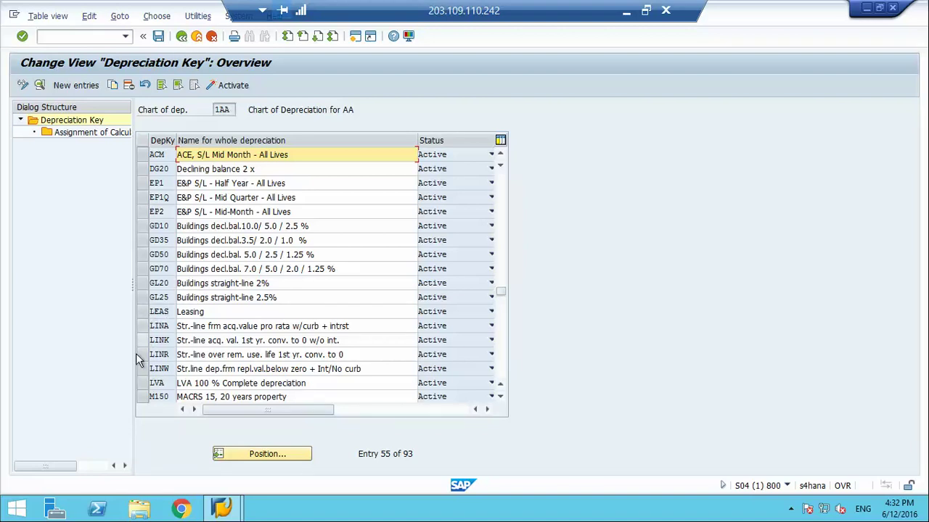
Delete depreciation key M150 with its dependent entries from chart of depreciation 1AA, save, and return to the implementation guide.
left_click(146, 397)
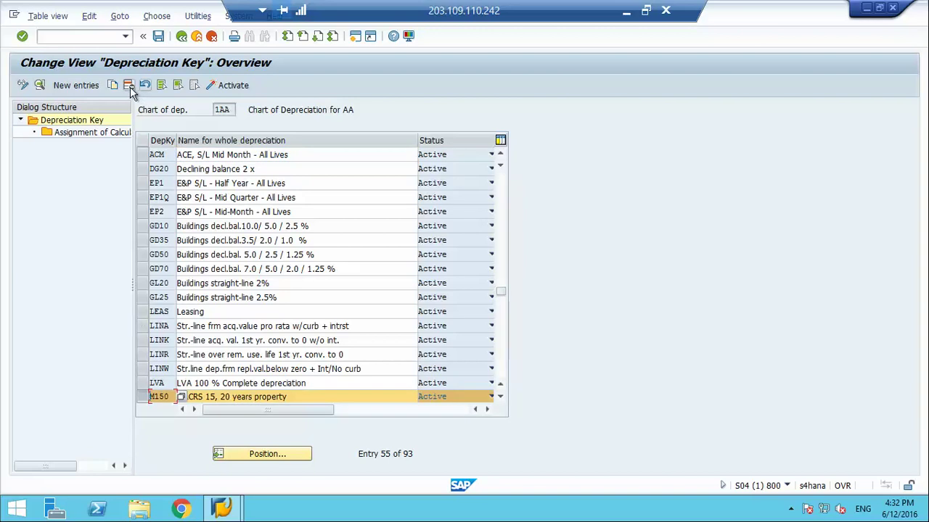
left_click(129, 86)
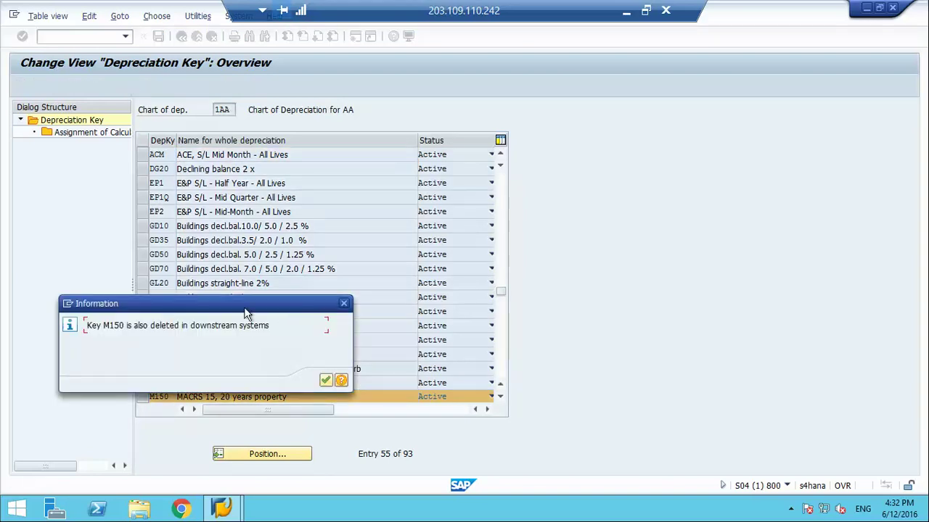
key("Return")
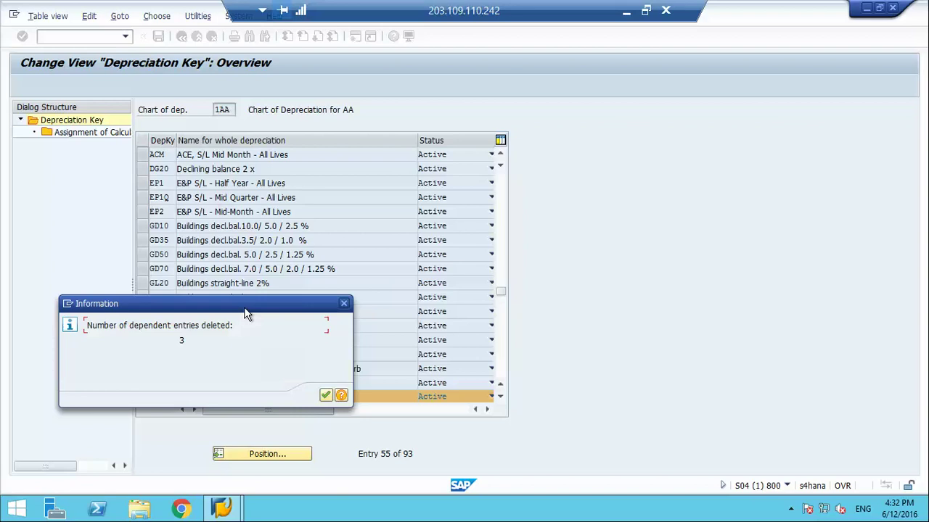
key("Return")
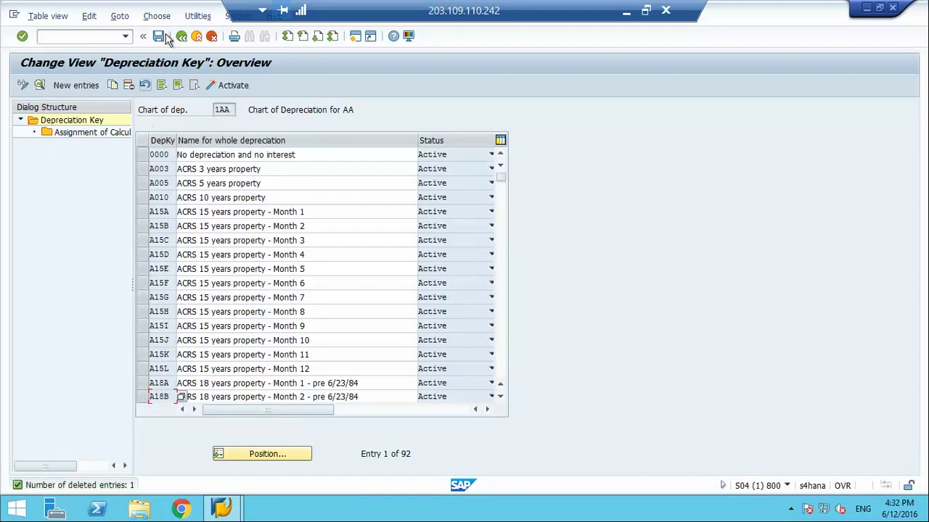
left_click(159, 36)
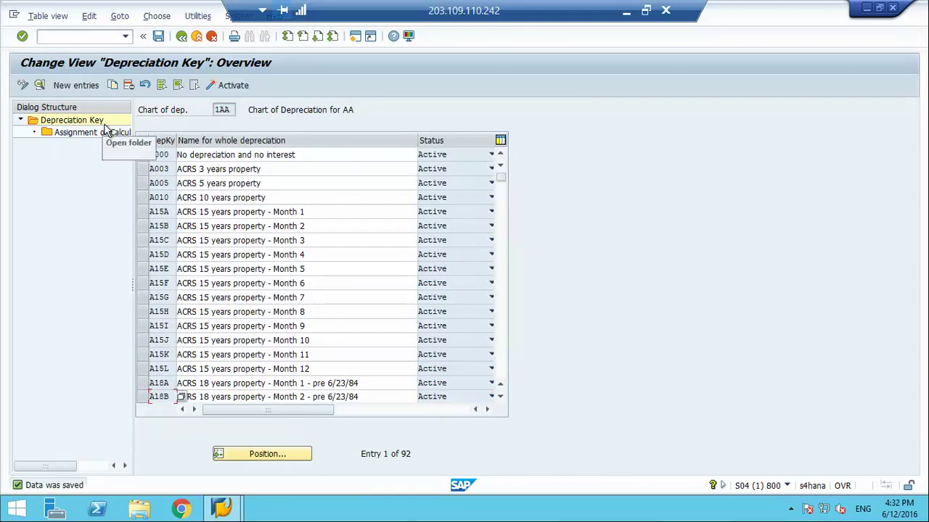
left_click(181, 36)
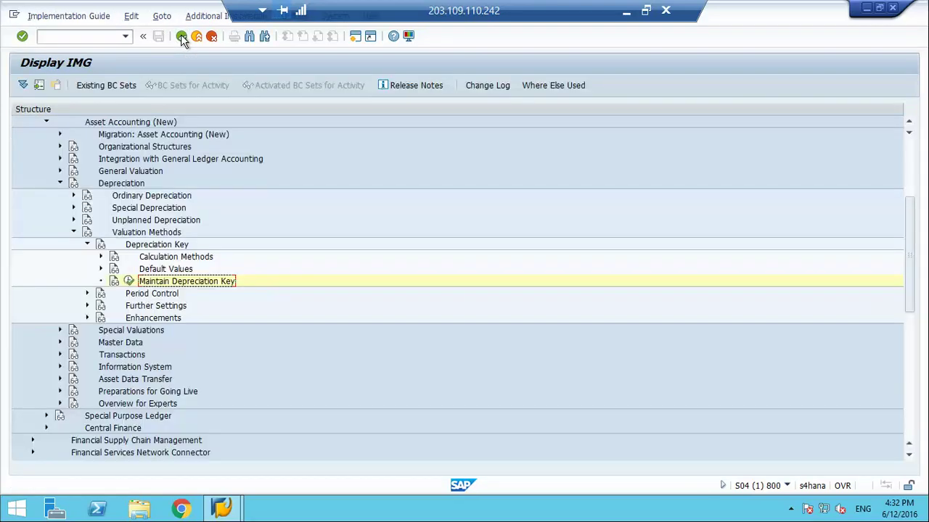
Collapse the Depreciation Key node, expand Period Control, and read the documentation of Maintain Period Control.
left_click(88, 245)
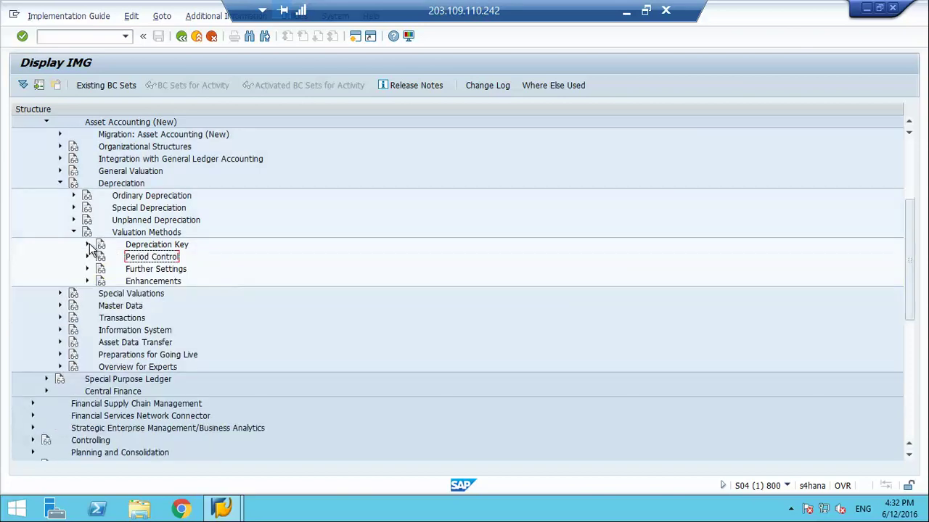
left_click(87, 257)
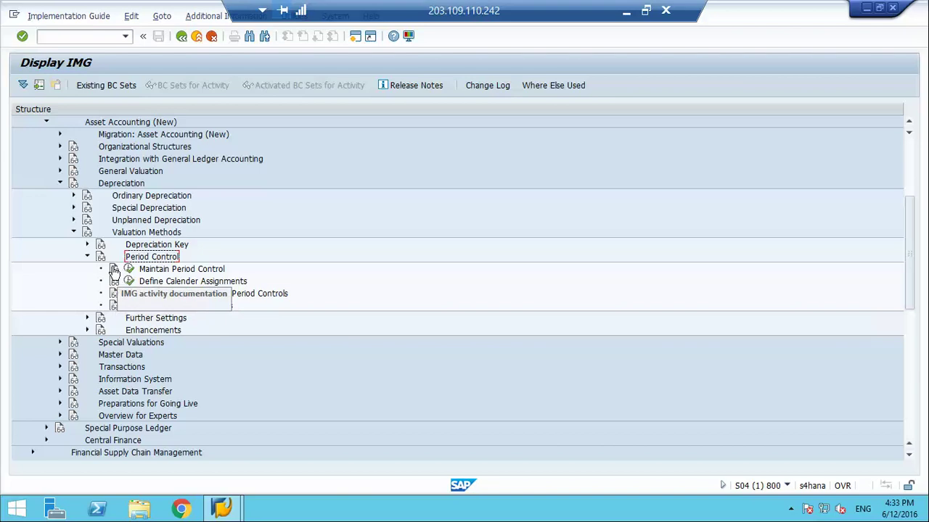
left_click(114, 269)
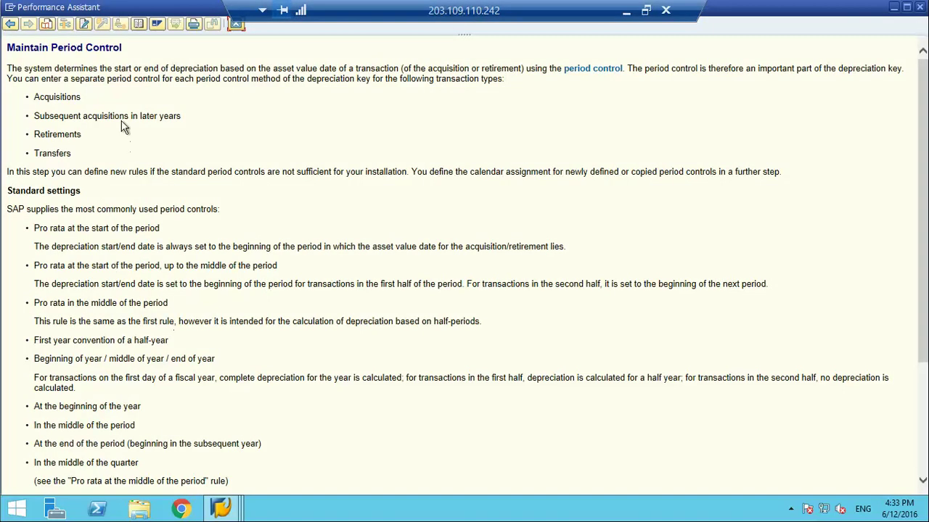
left_click(236, 25)
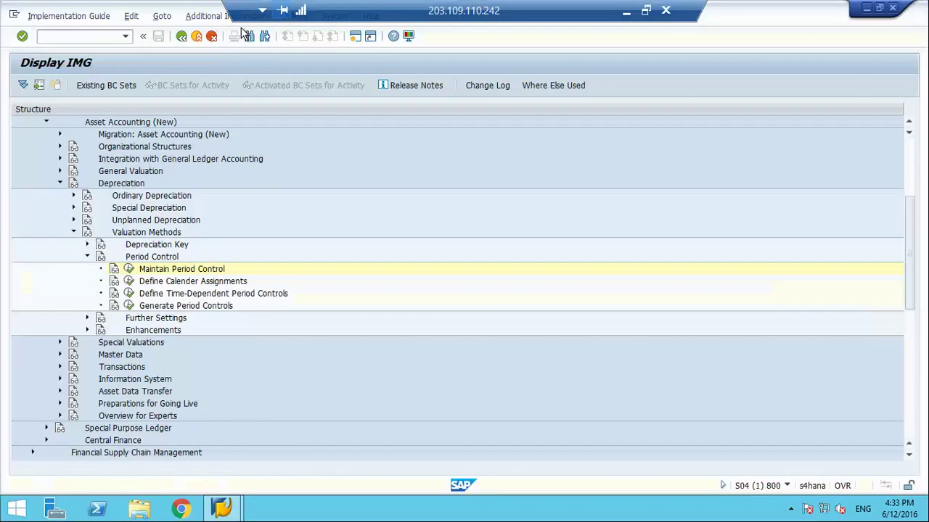
Open Maintain Period Control and examine the details and name of period control 01.
left_click(129, 270)
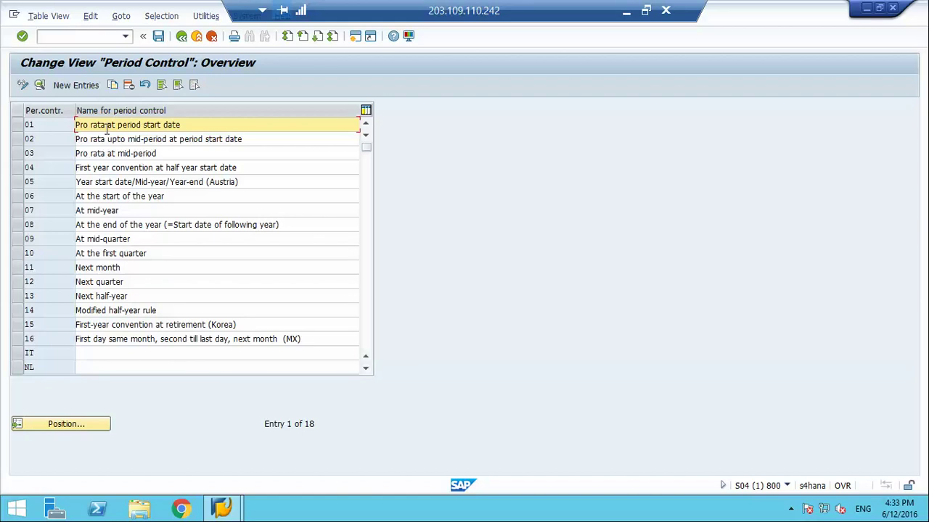
double_click(107, 125)
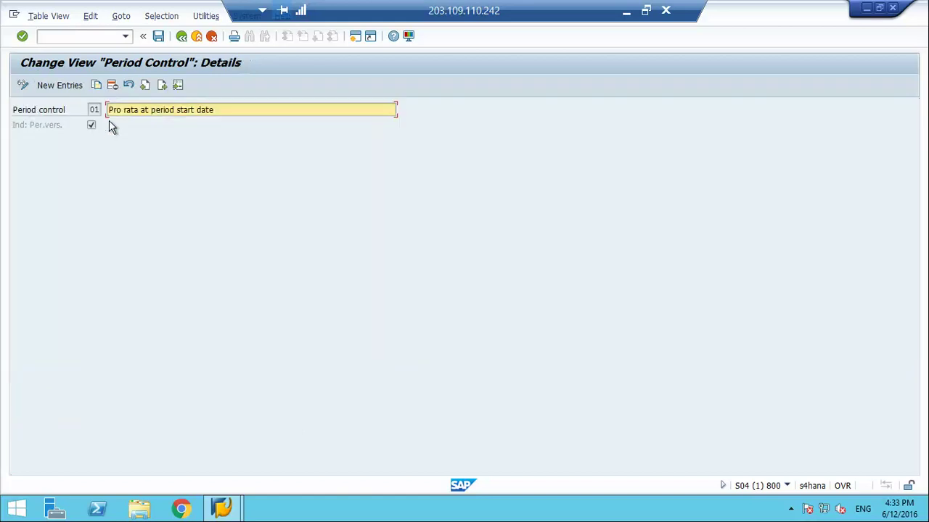
left_click(181, 37)
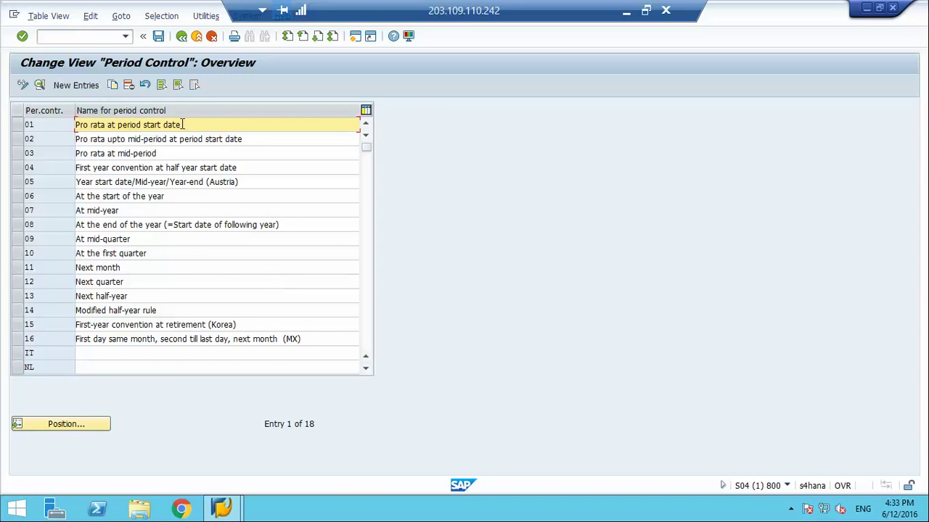
left_click_drag(186, 124, 10, 118)
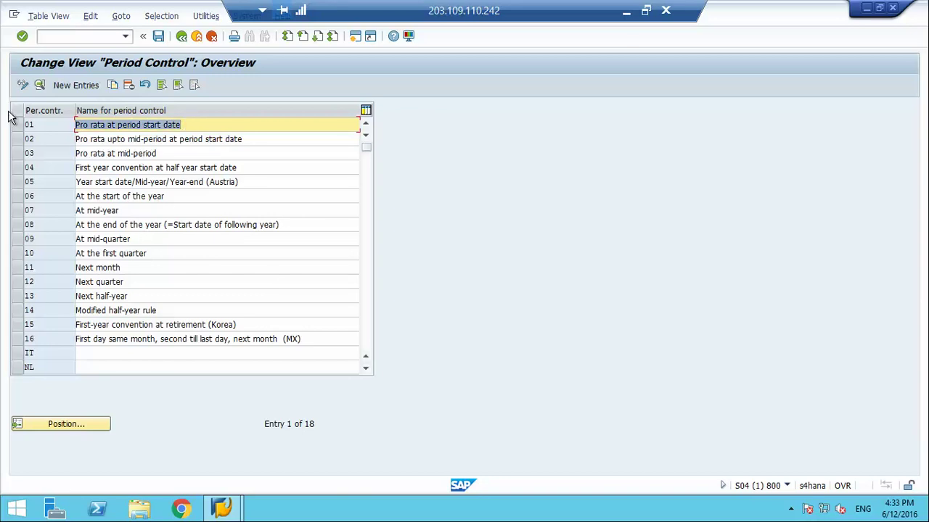
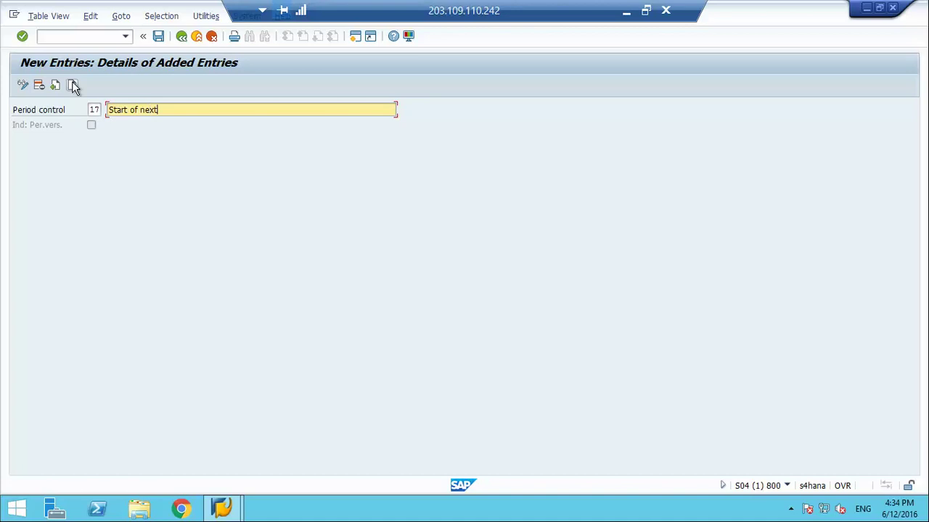
Create period control 17 named "Start of next mid month", save it despite the namespace warning, and return to the implementation guide.
type("mid month")
key("Return")
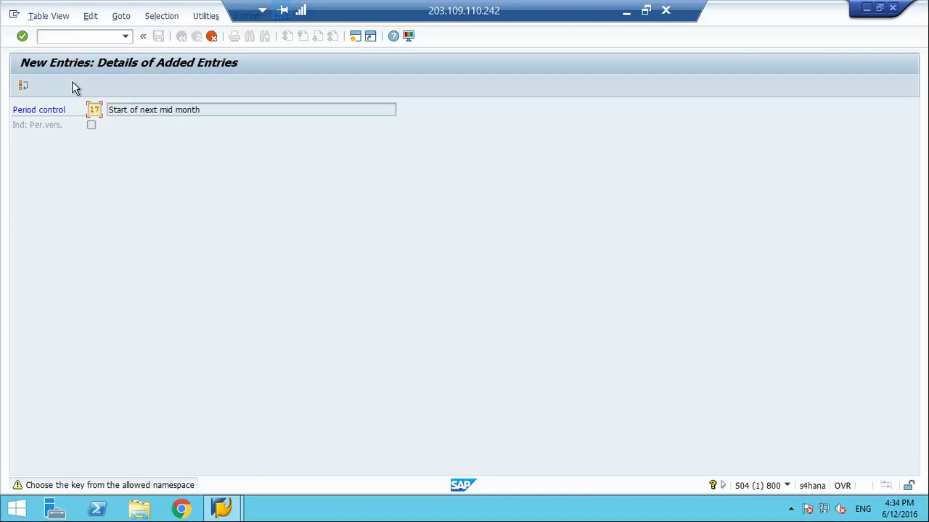
key("Return")
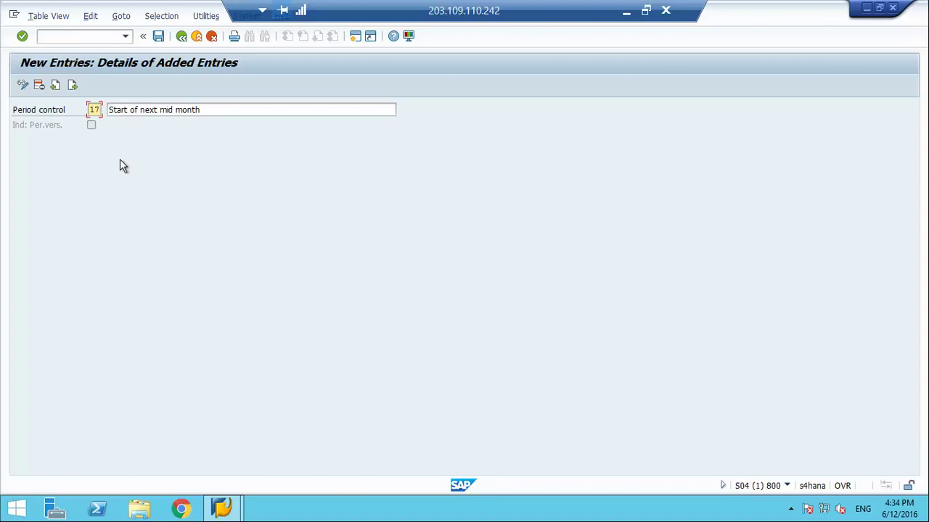
left_click(159, 36)
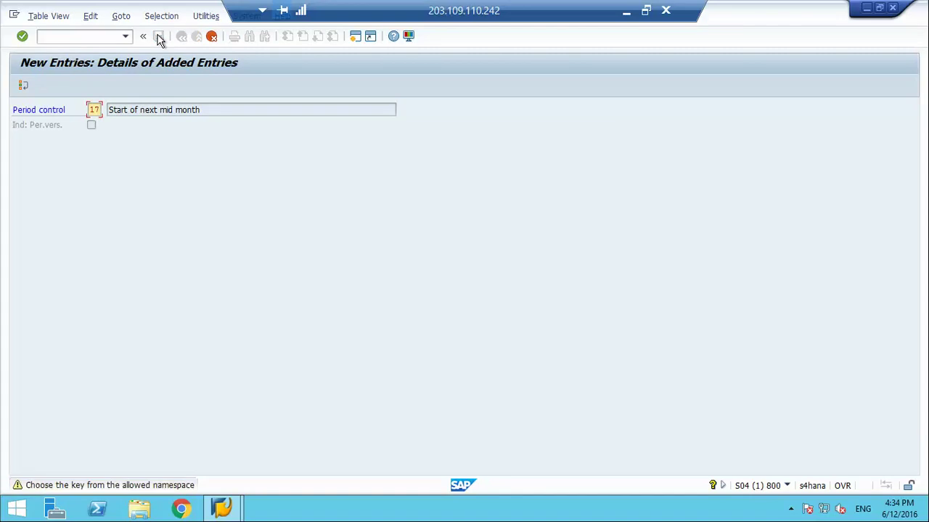
key("Return")
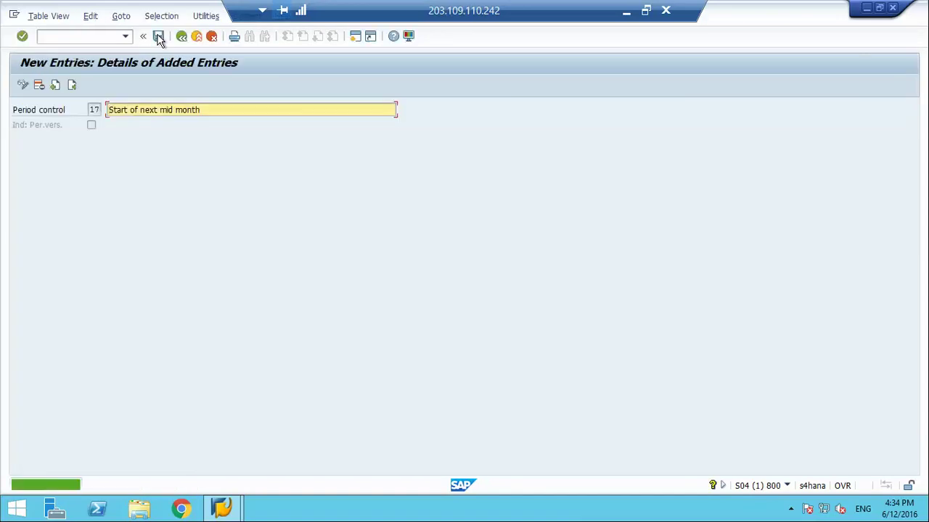
left_click(181, 36)
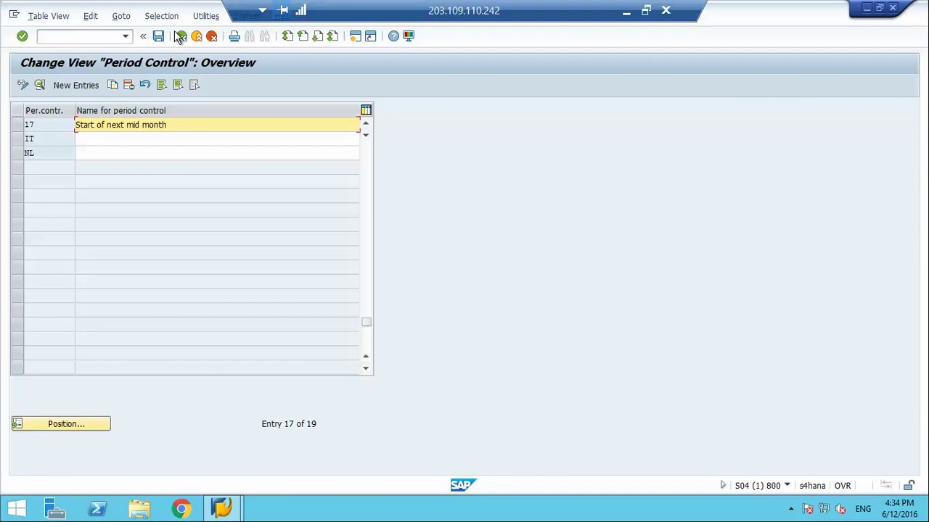
left_click(181, 36)
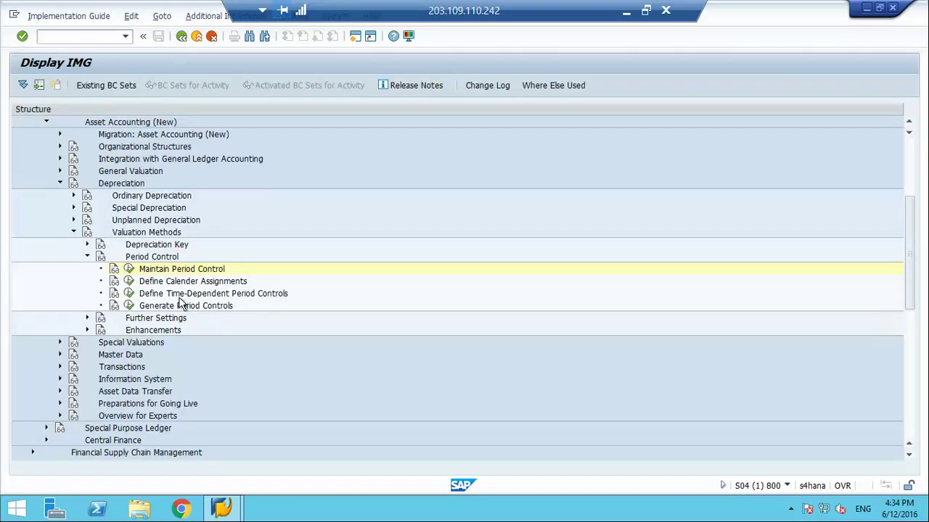
Open Define Calender Assignments and position the list on fiscal year variant K4 and period control 17.
left_click(128, 281)
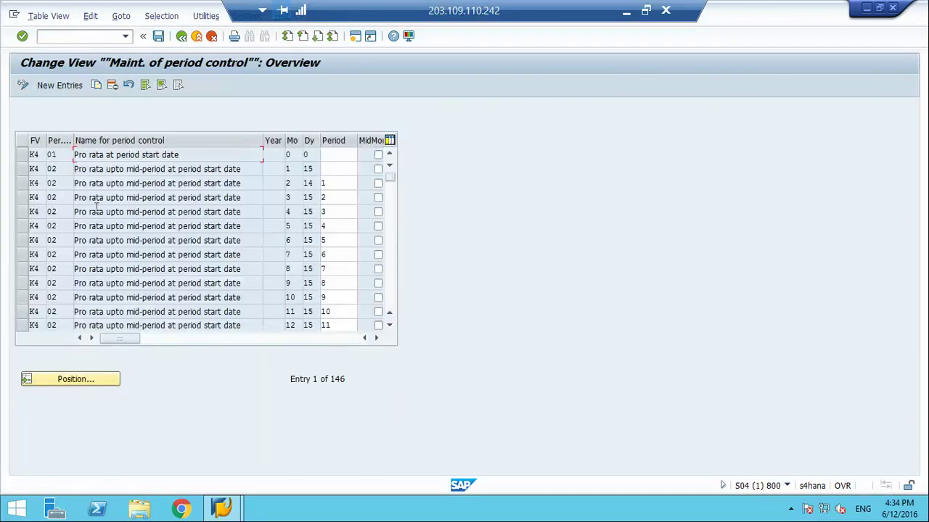
left_click(83, 385)
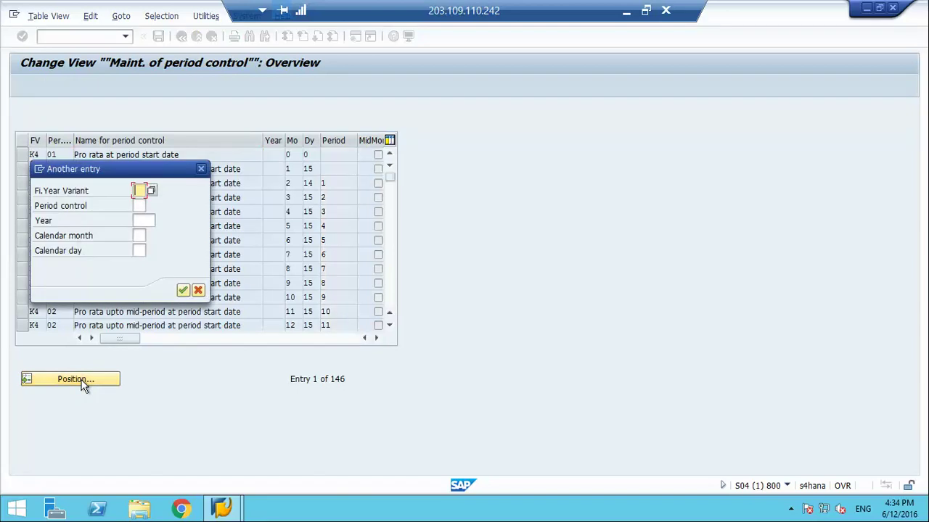
type("K4")
key("Tab")
type("1")
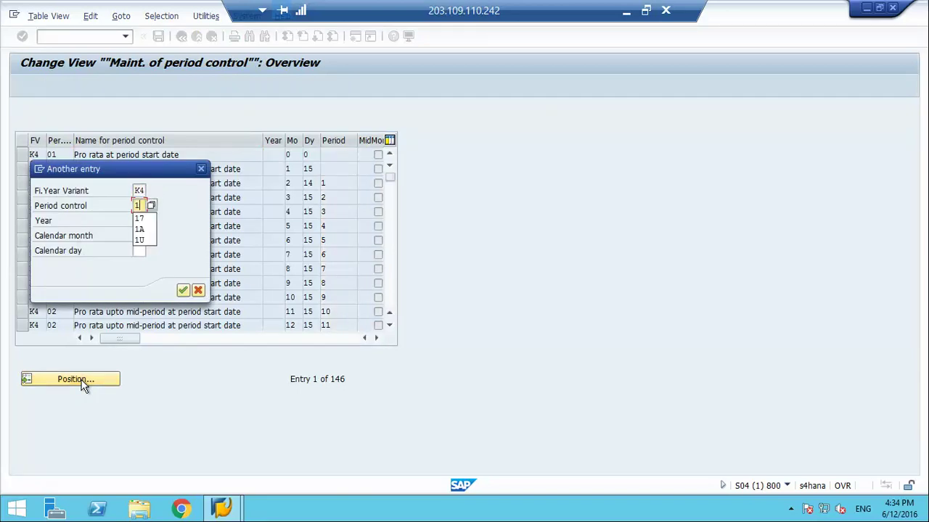
type("7")
key("Return")
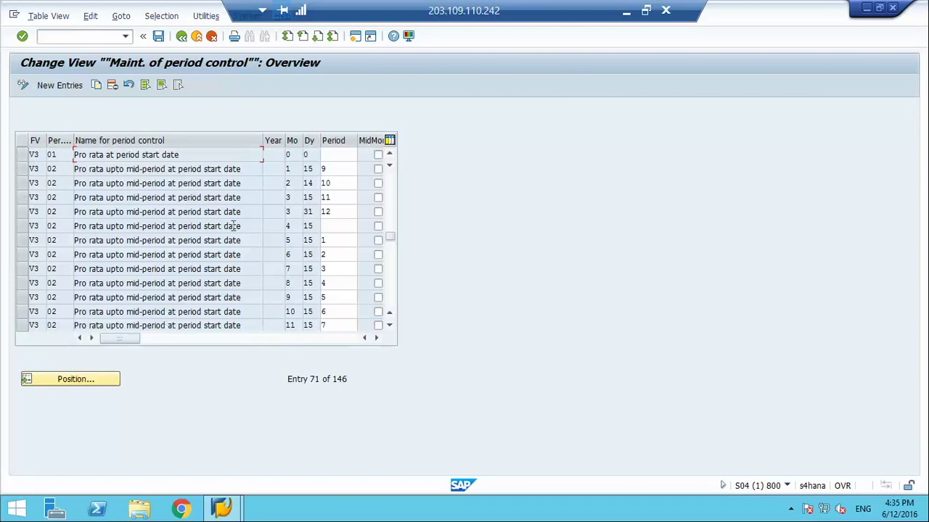
Find the K4 calendar assignments of period control 16 and select the entry for month 8, day 1.
left_click(388, 209)
left_click(390, 204)
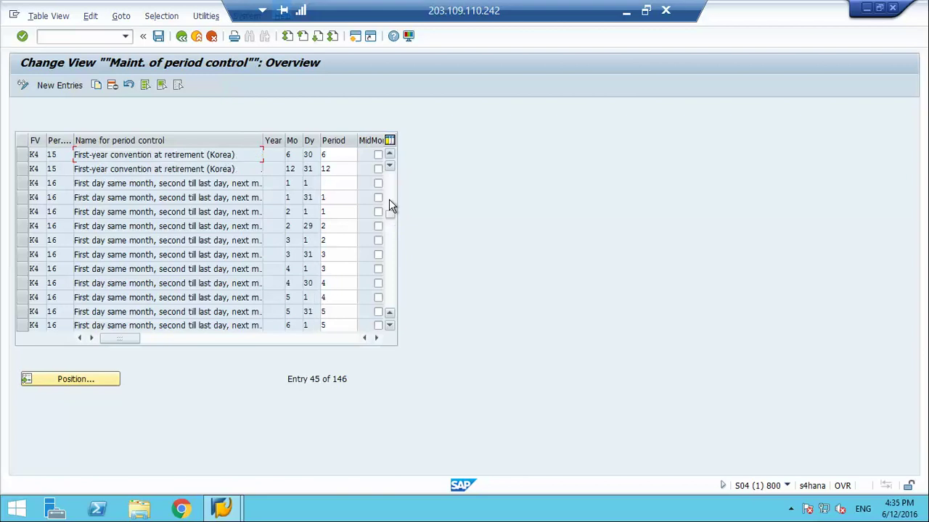
left_click(388, 243)
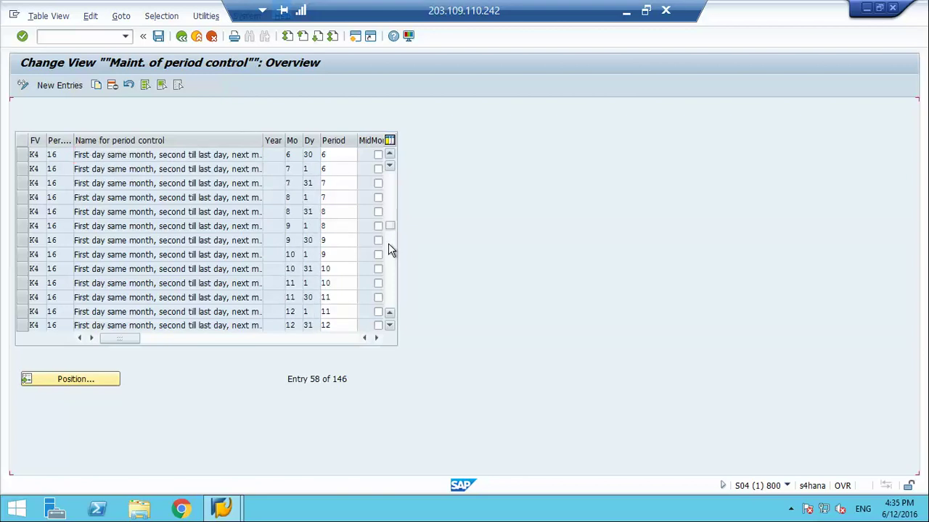
left_click(388, 243)
left_click(387, 227)
double_click(95, 198)
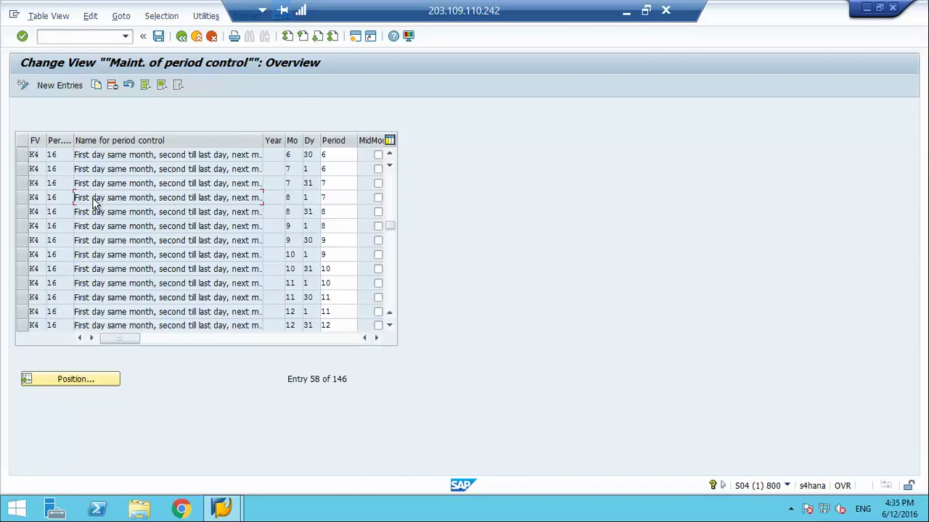
left_click(22, 198)
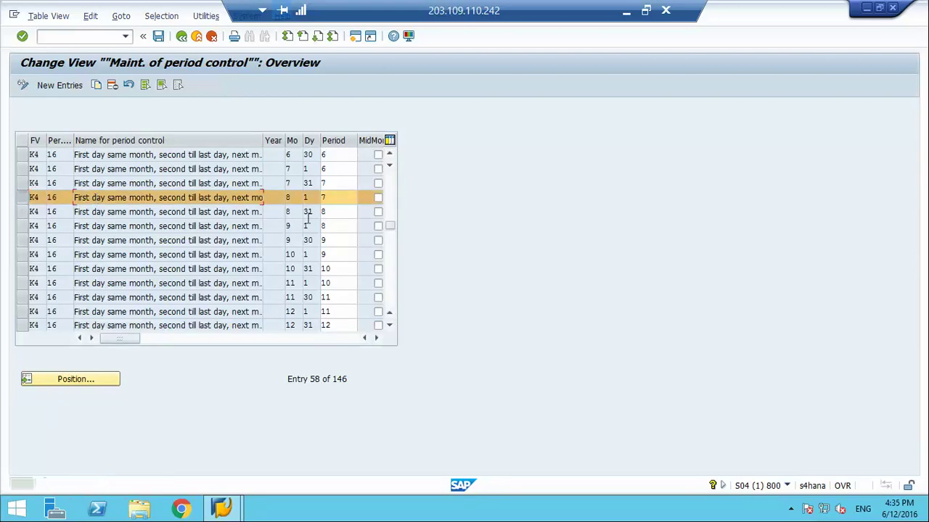
Clear the row selection, add a calendar assignment for fiscal year variant K4 and period control 17, and return to the overview.
double_click(283, 160)
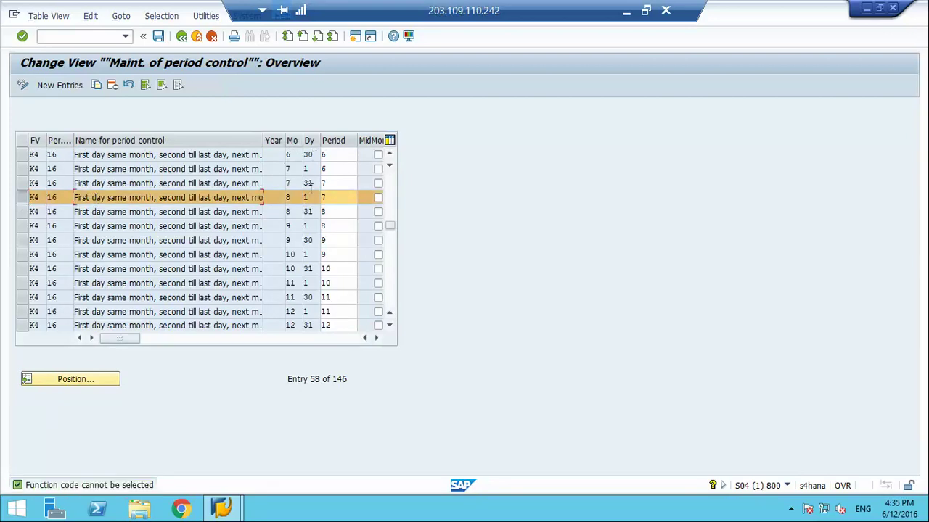
left_click(24, 201)
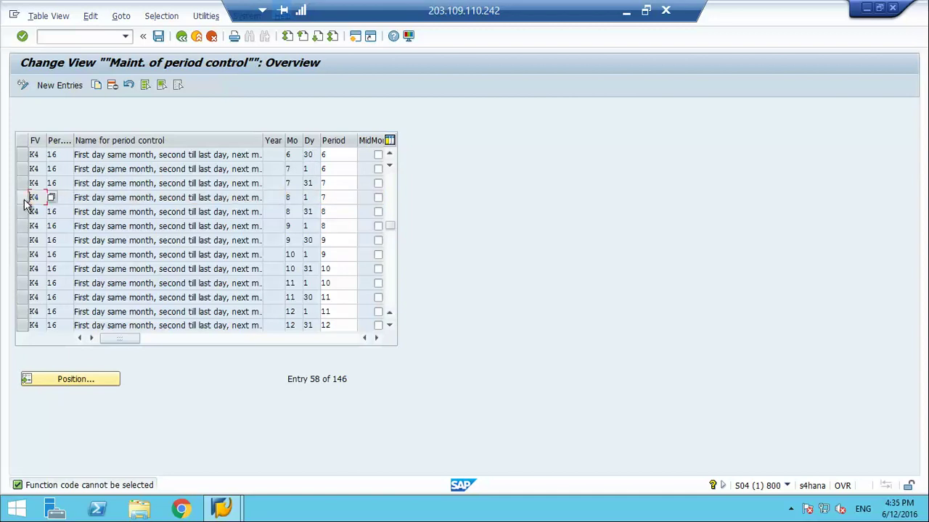
left_click(73, 88)
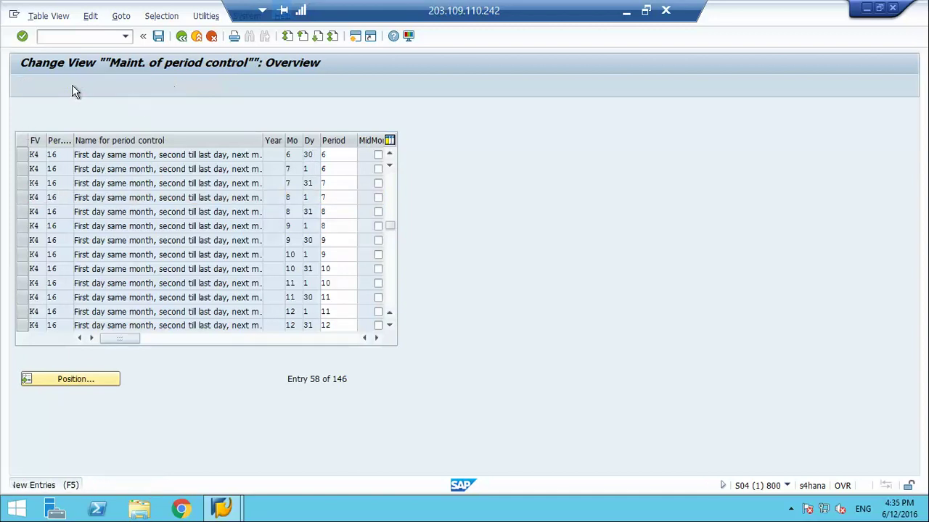
type("K4")
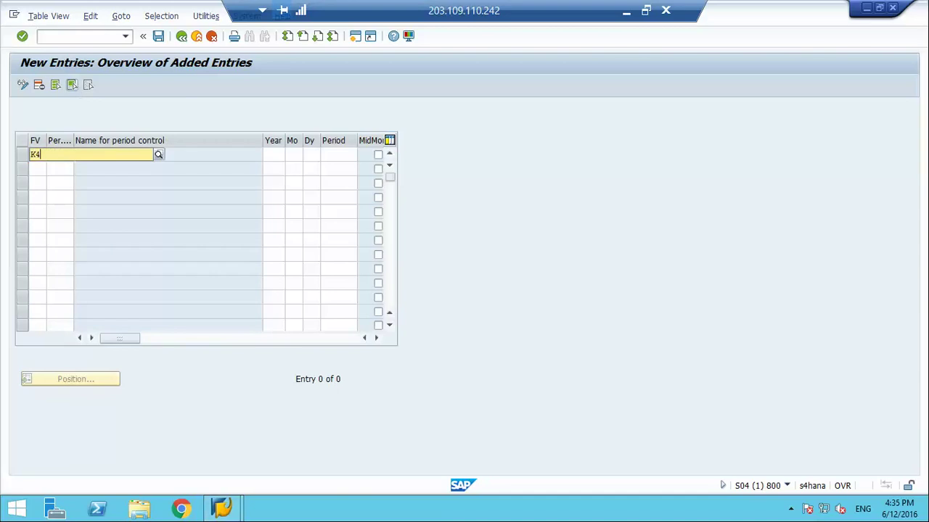
key("Tab")
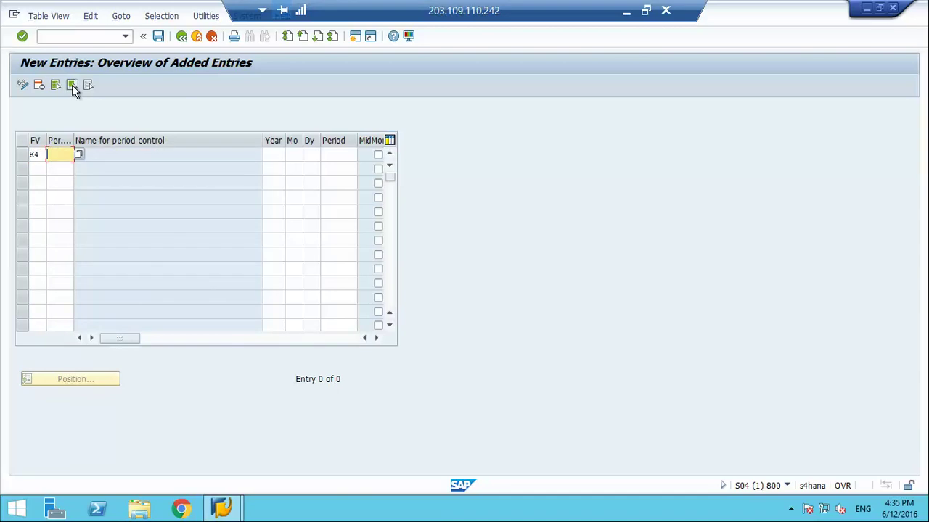
type("17")
key("Tab")
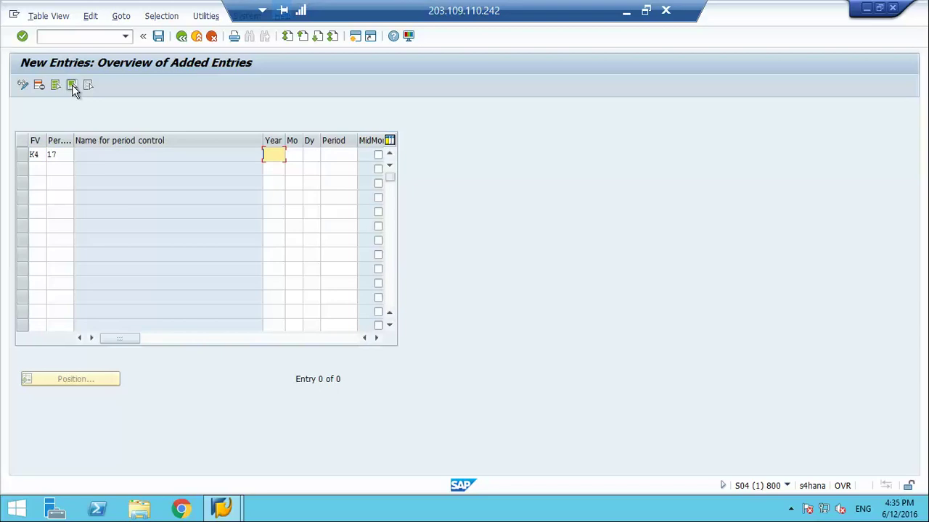
key("Tab")
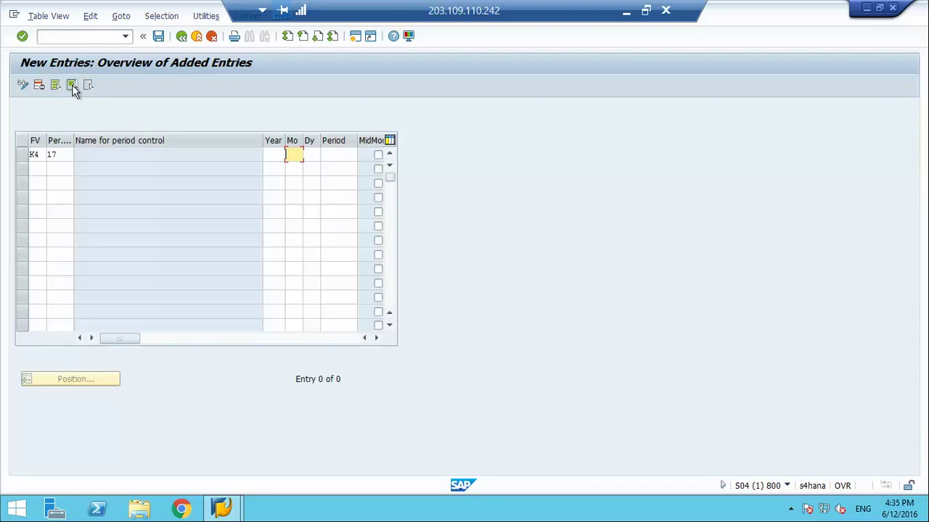
key("Return")
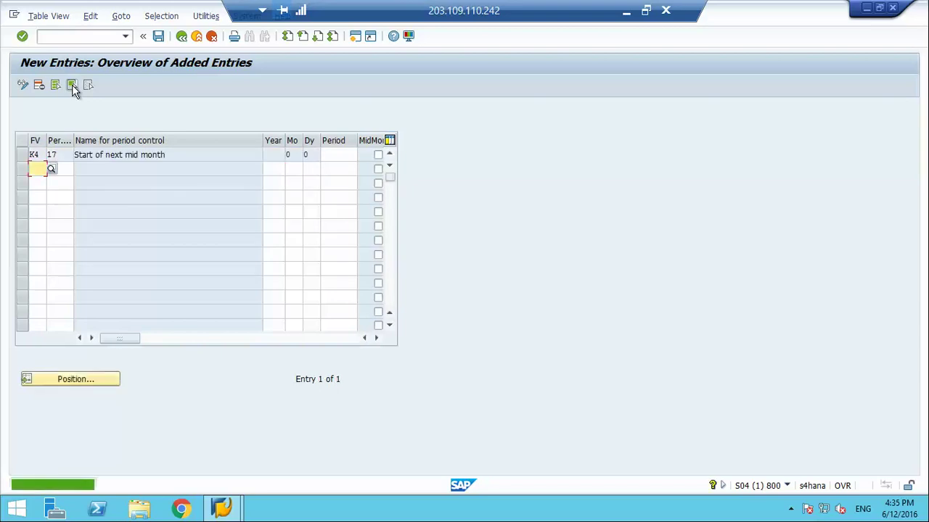
left_click(184, 40)
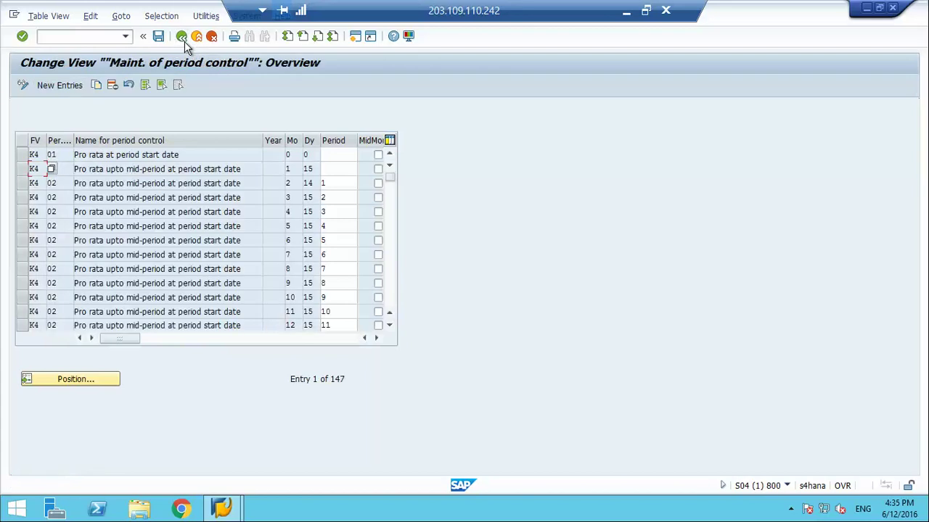
Find the K4 assignments of period control 11 and look up the possible period values for the month 1 entry.
left_click(21, 198)
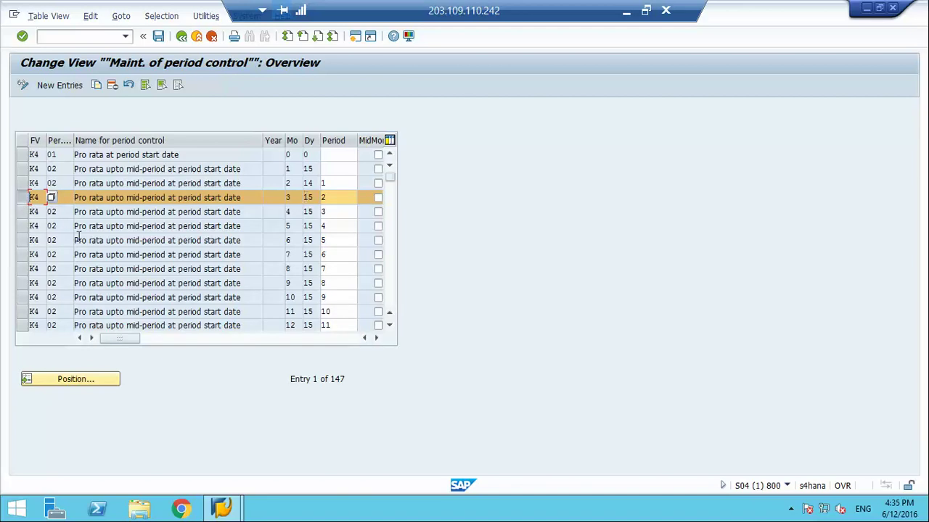
left_click(22, 198)
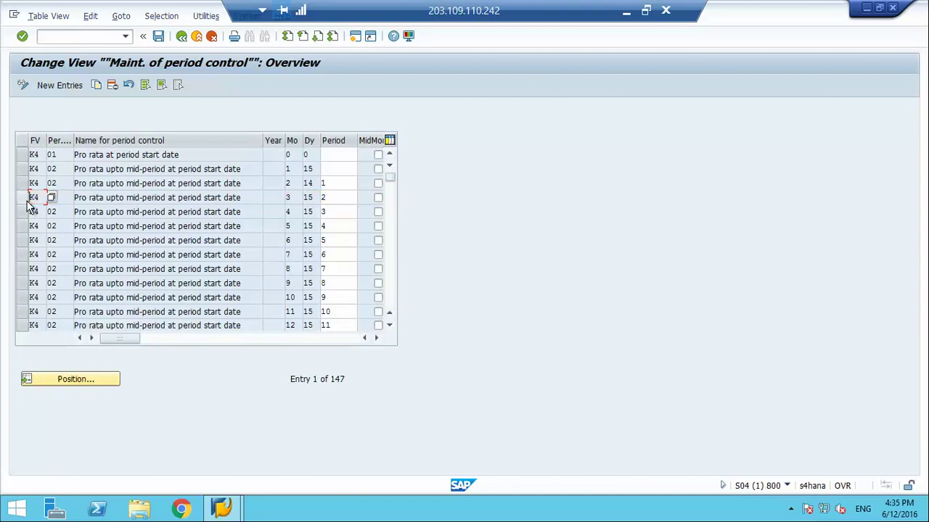
left_click(391, 252)
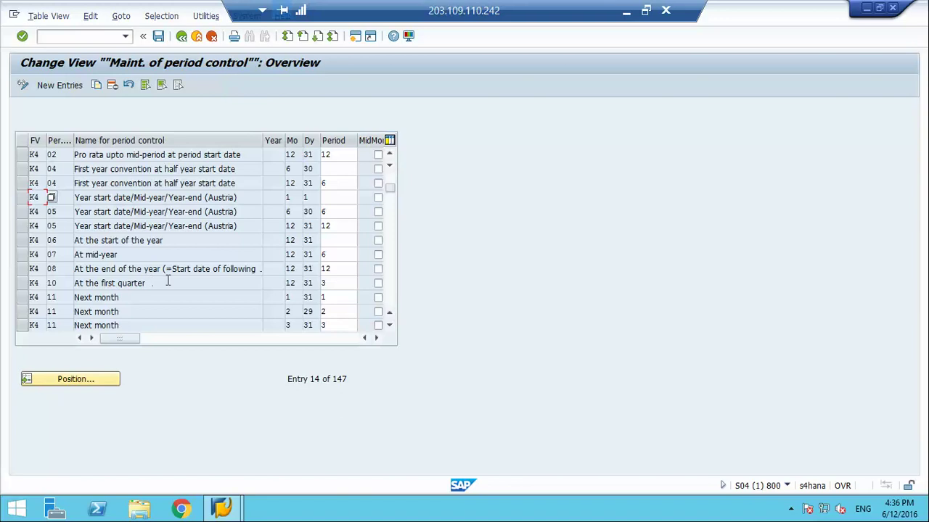
left_click(339, 298)
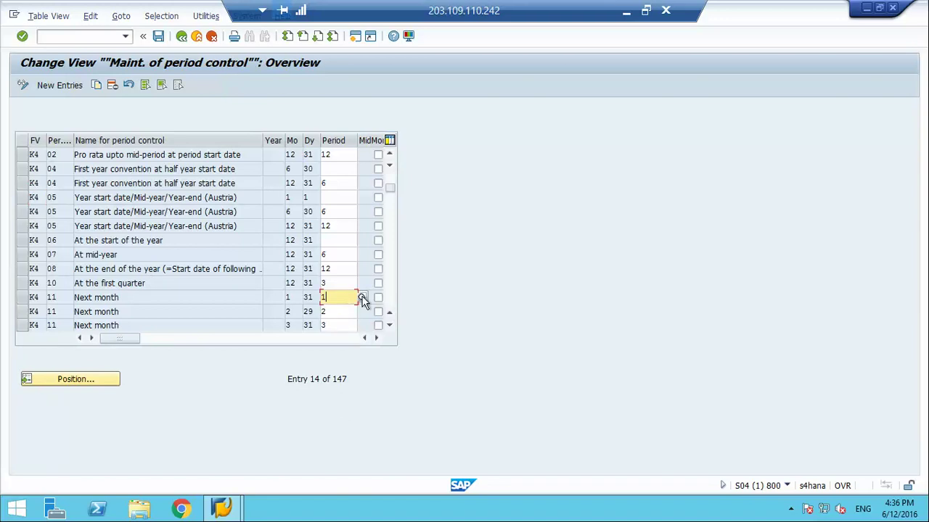
left_click(362, 298)
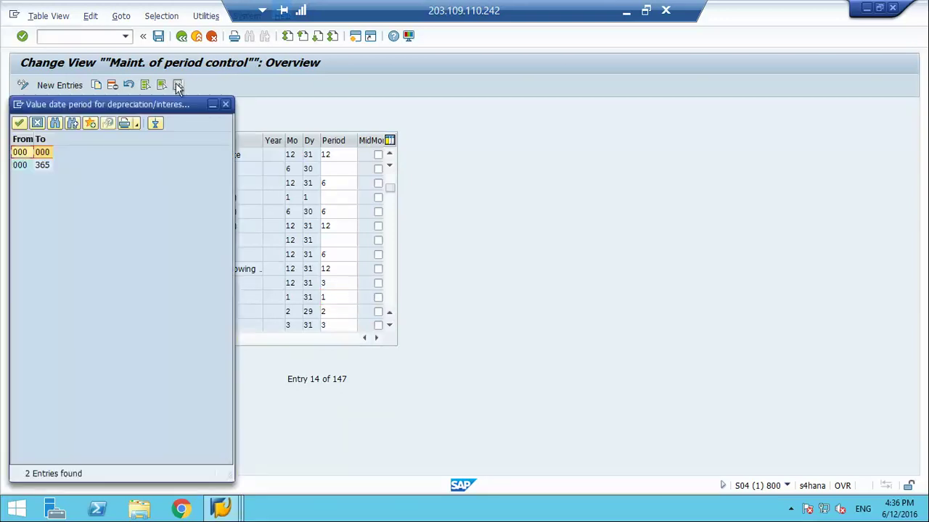
left_click(225, 104)
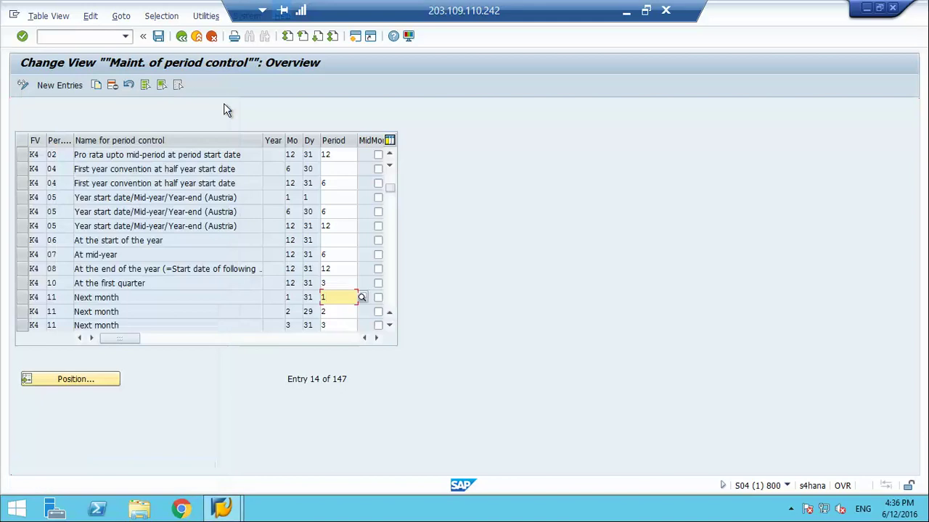
Read the field help for the calendar month of the period control 11 entry, then close it.
left_click(309, 297)
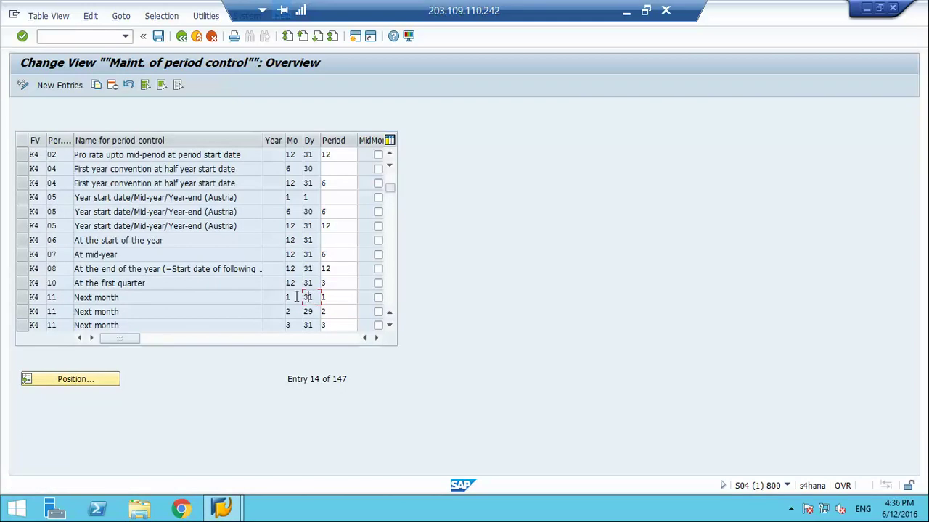
left_click(296, 297)
key("F1")
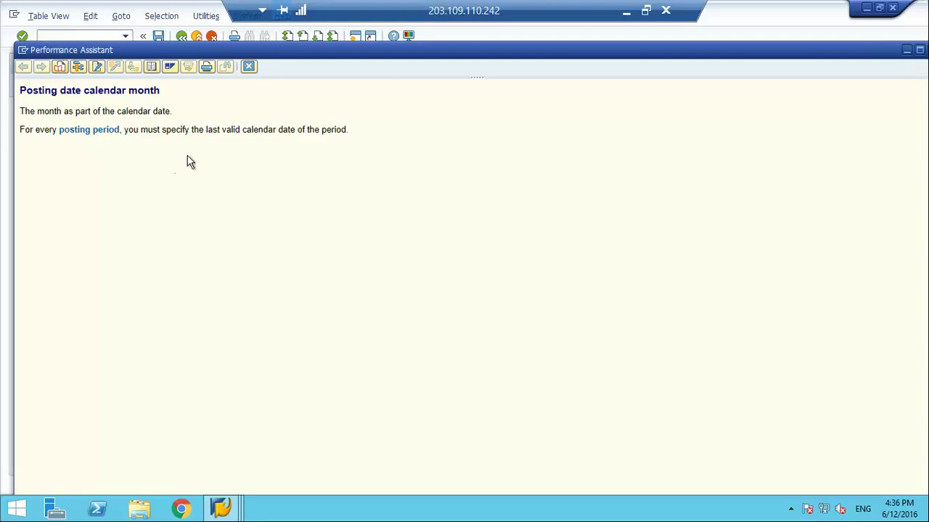
left_click(249, 67)
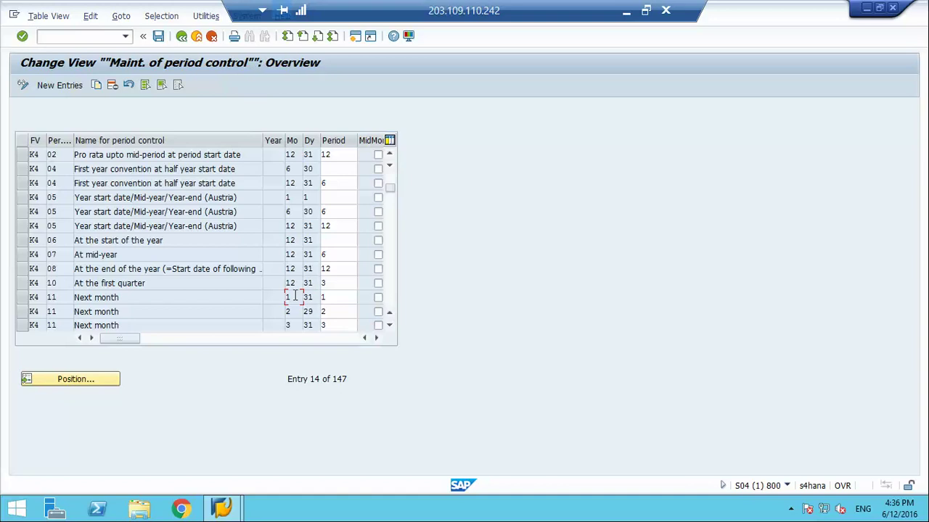
Copy the K4 "Next month" entry for month 1, day 31, and set the copy's period control to 17.
left_click(20, 297)
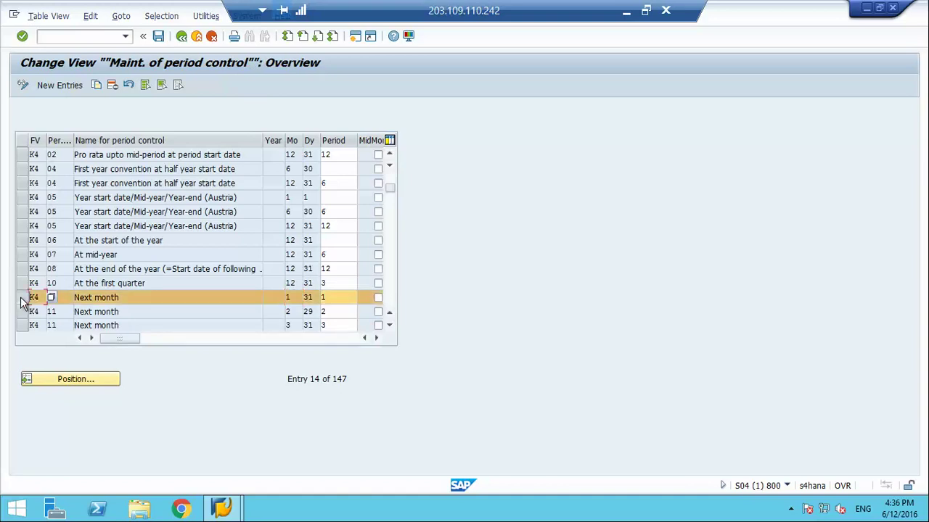
left_click(96, 85)
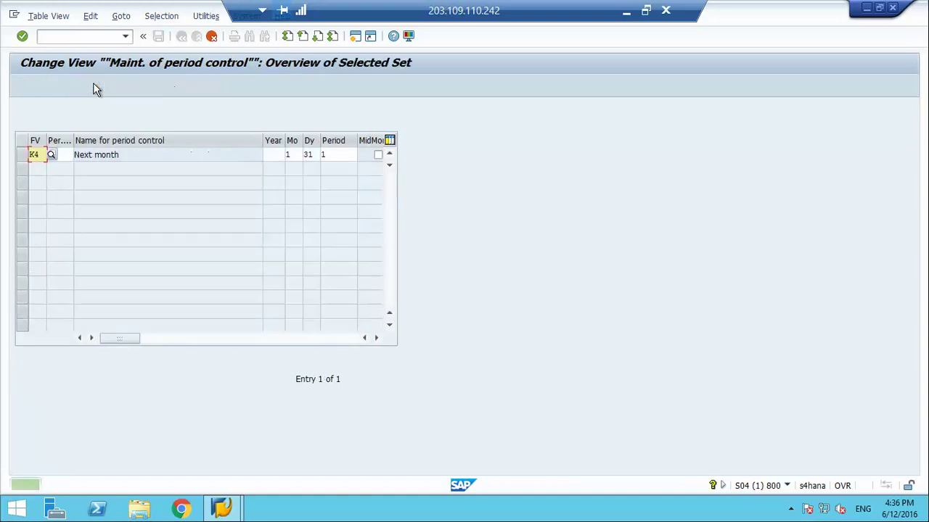
left_click(71, 155)
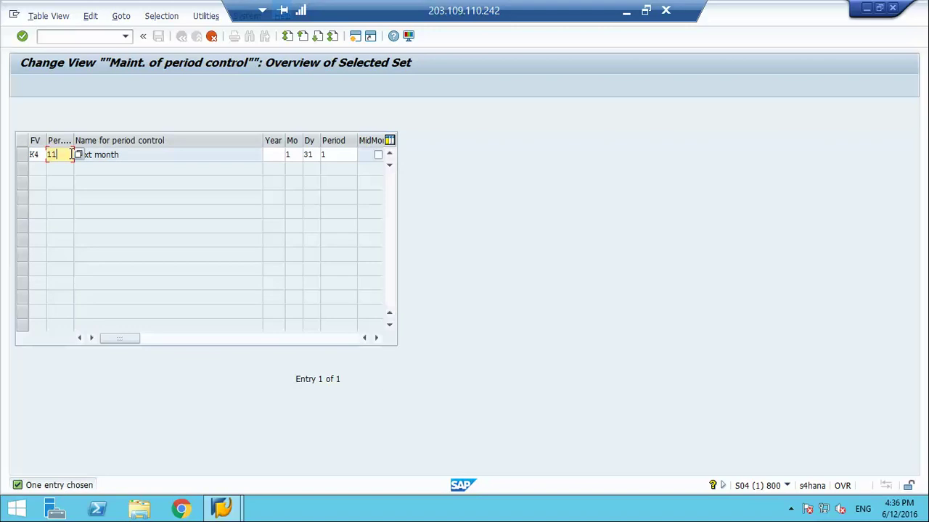
key("BackSpace")
type("7")
key("Tab")
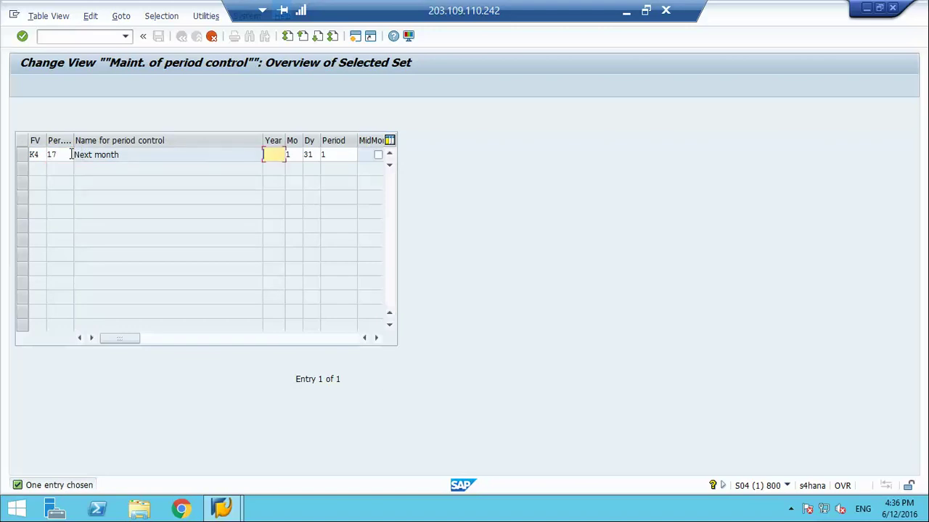
key("Tab")
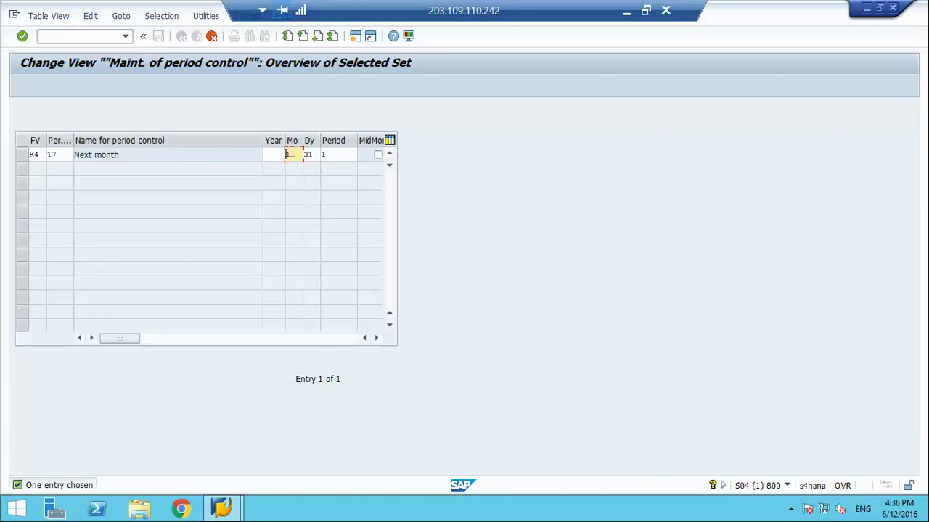
Read the field help for the day and the period of the copied entry, closing each help text.
left_click(308, 154)
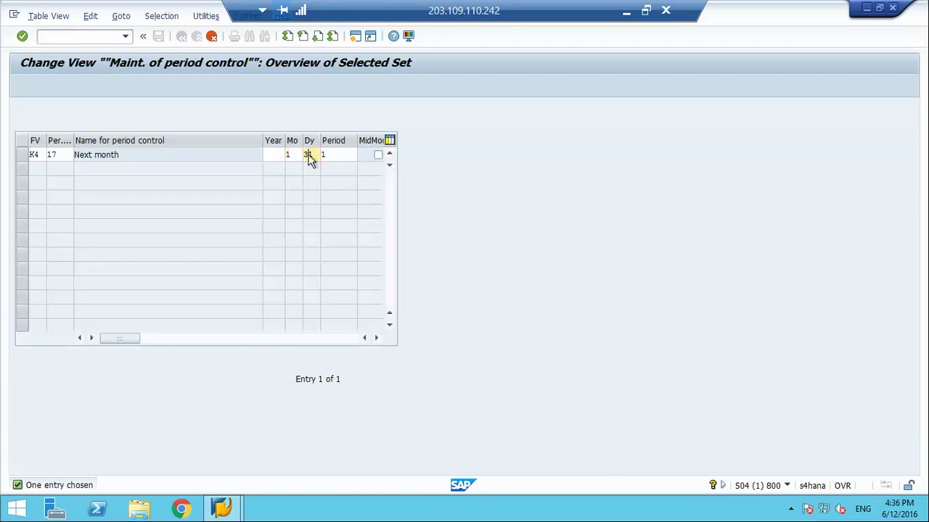
key("F1")
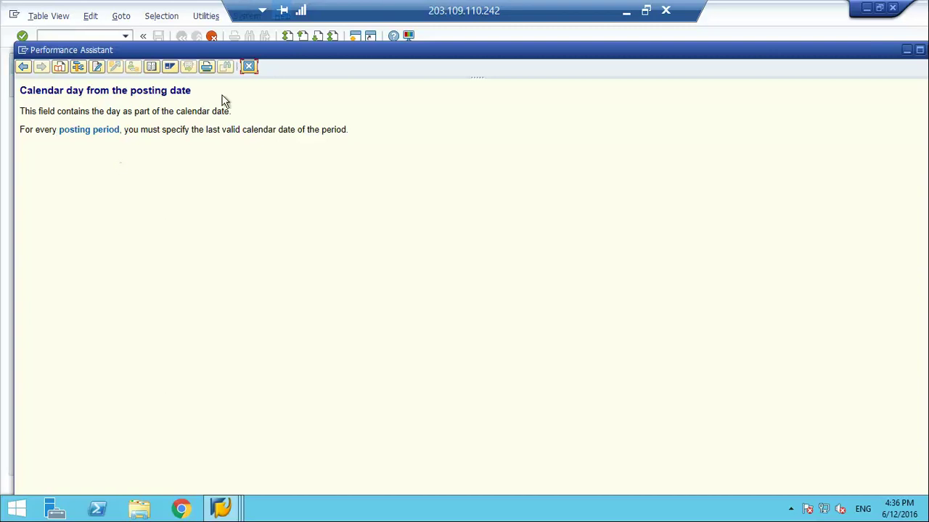
left_click(249, 65)
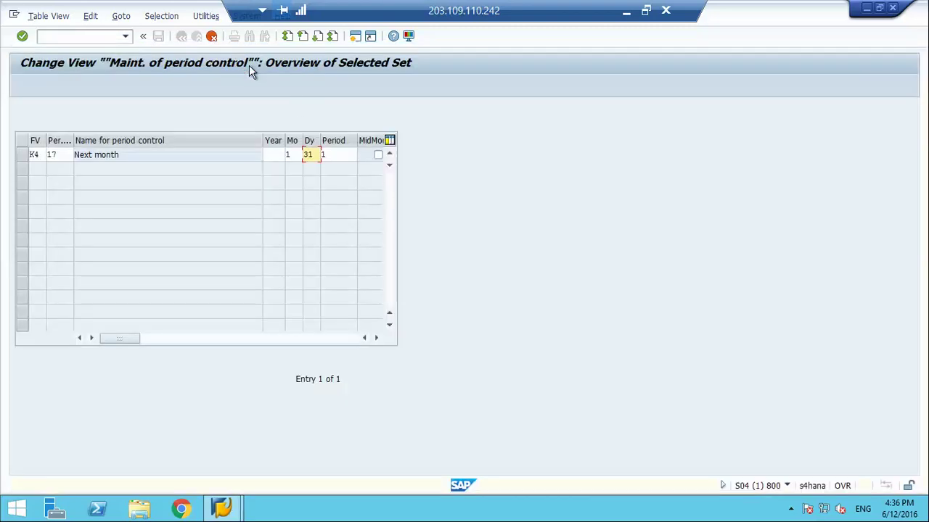
left_click(333, 152)
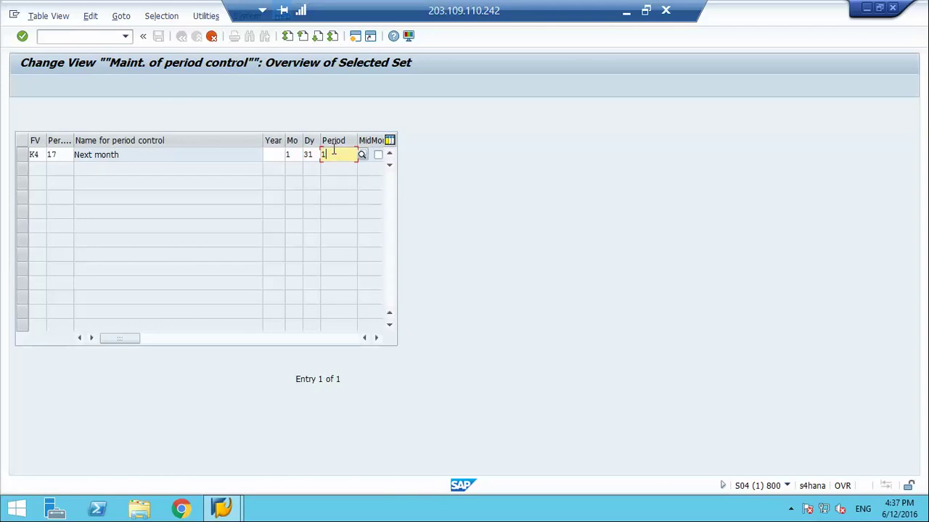
key("F1")
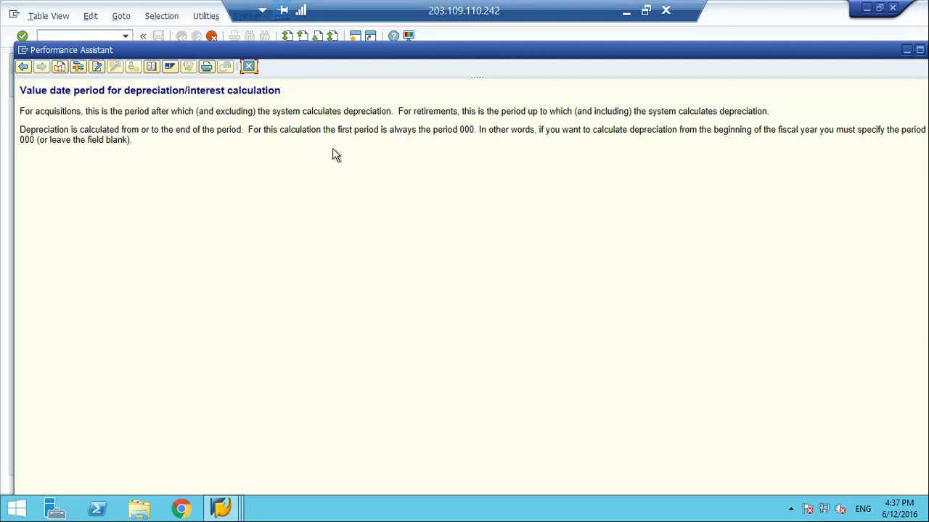
left_click(248, 66)
Confirm the copied entry, save the calendar assignments under customizing request "FA configuration # 1", and return to the implementation guide.
key("Return")
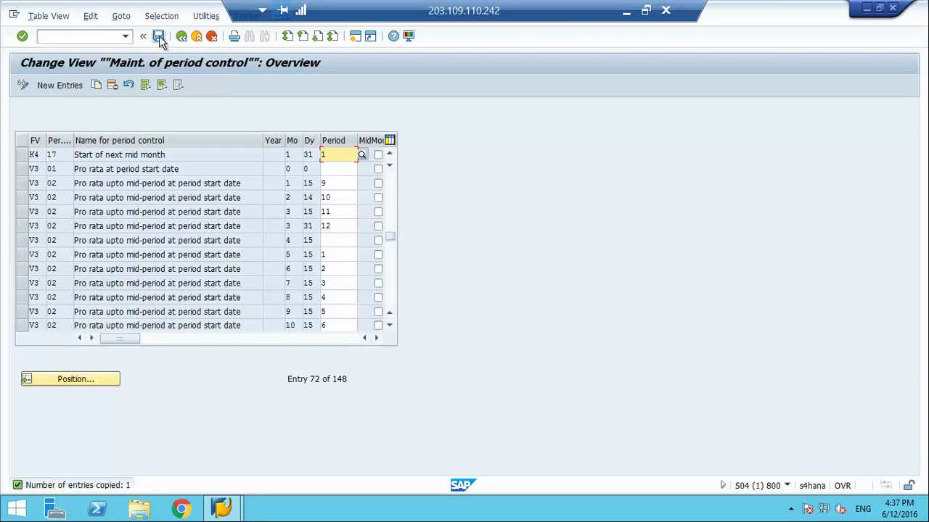
left_click(158, 36)
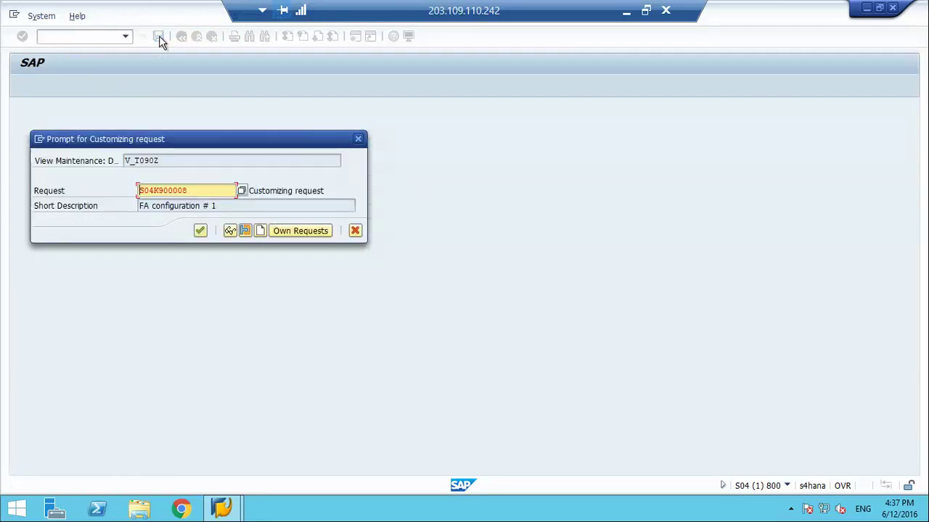
key("Return")
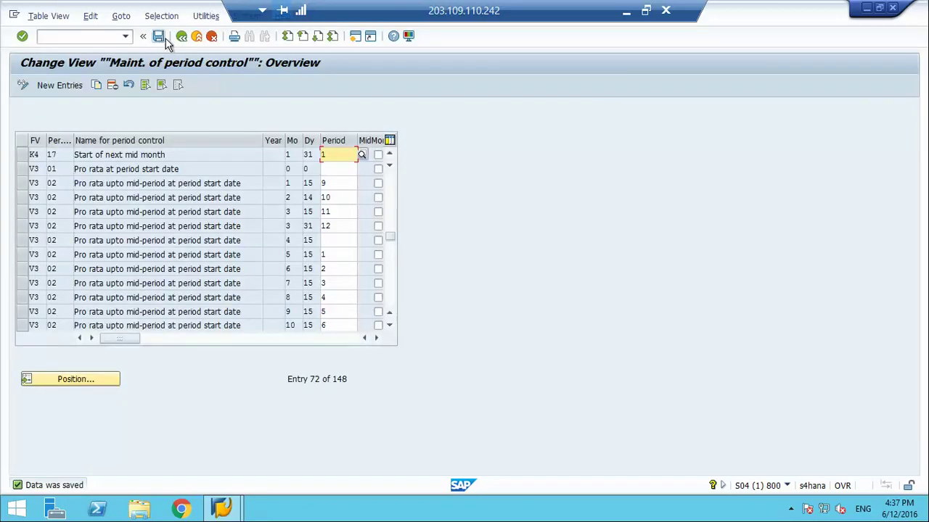
left_click(181, 37)
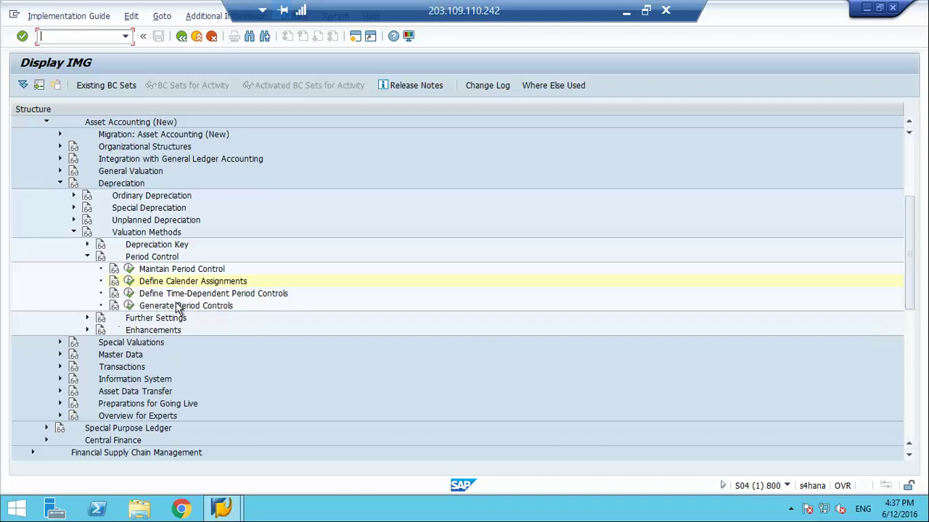
Open Define Time-Dependent Period Controls and choose the activity Define Deprec. Keys with Time-Dependent Period Control.
left_click(179, 293)
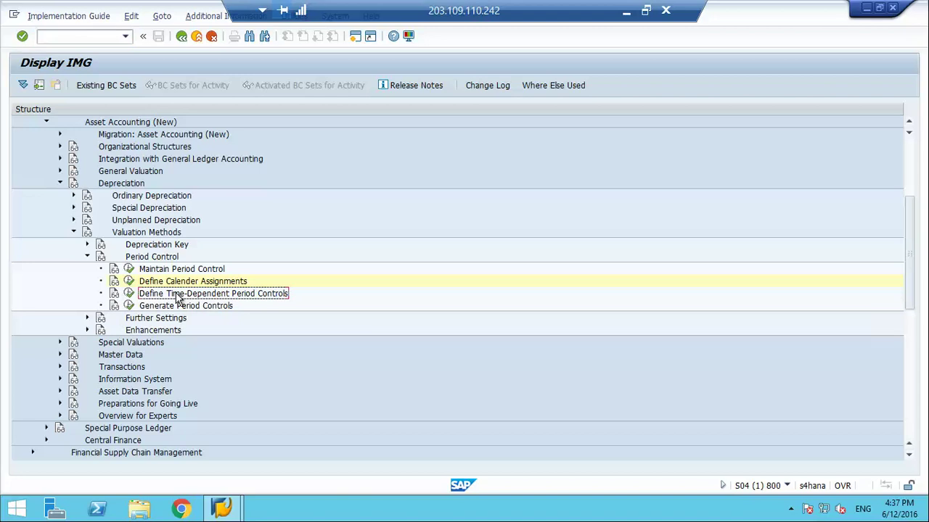
left_click(128, 294)
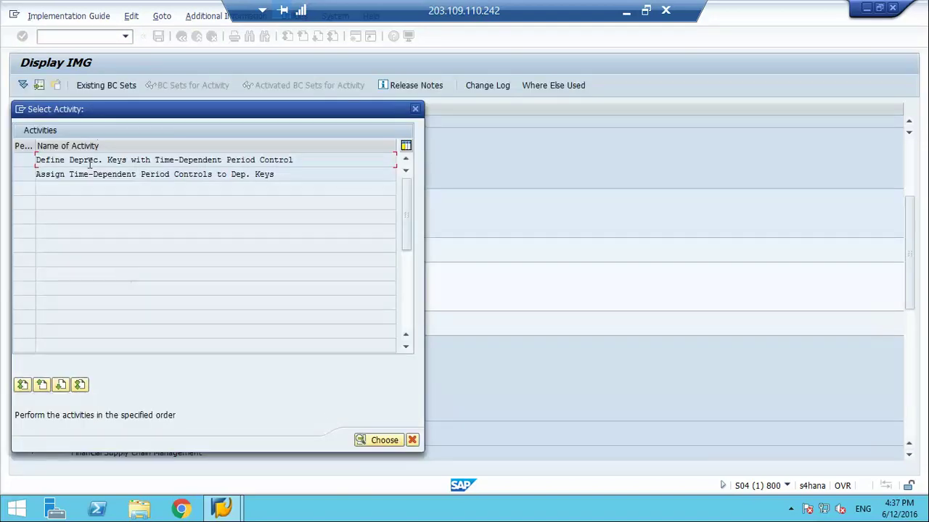
double_click(88, 159)
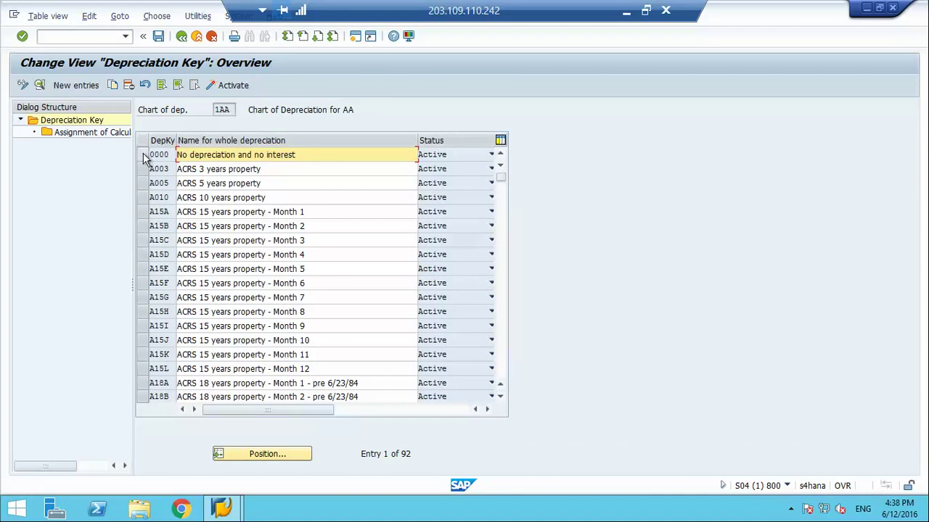
View the calculation methods assigned to depreciation key 0000, and return to the activity selection for time-dependent period controls.
left_click(142, 156)
double_click(103, 134)
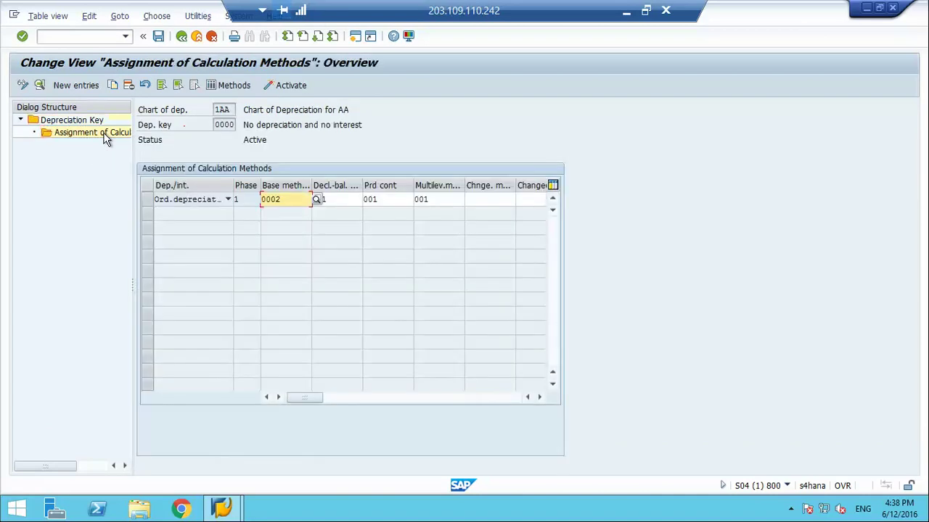
left_click(182, 38)
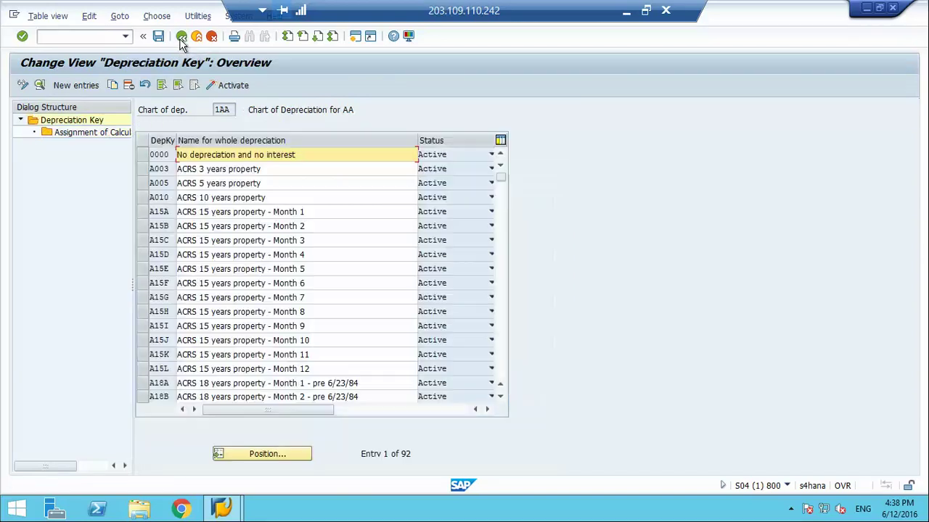
left_click(181, 38)
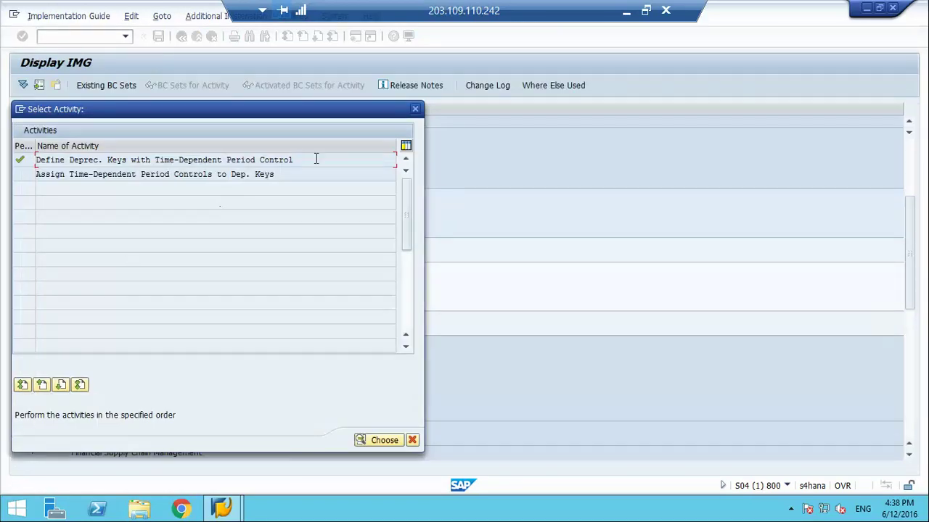
Open the activity Assign Time-Dependent Period Controls to Dep. Keys and view the depreciation keys of company code AA01.
double_click(216, 174)
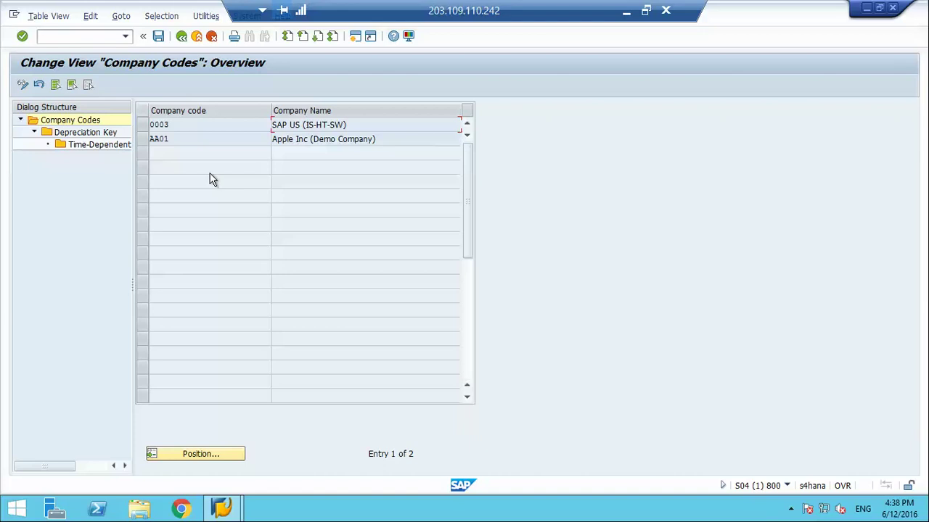
left_click(142, 140)
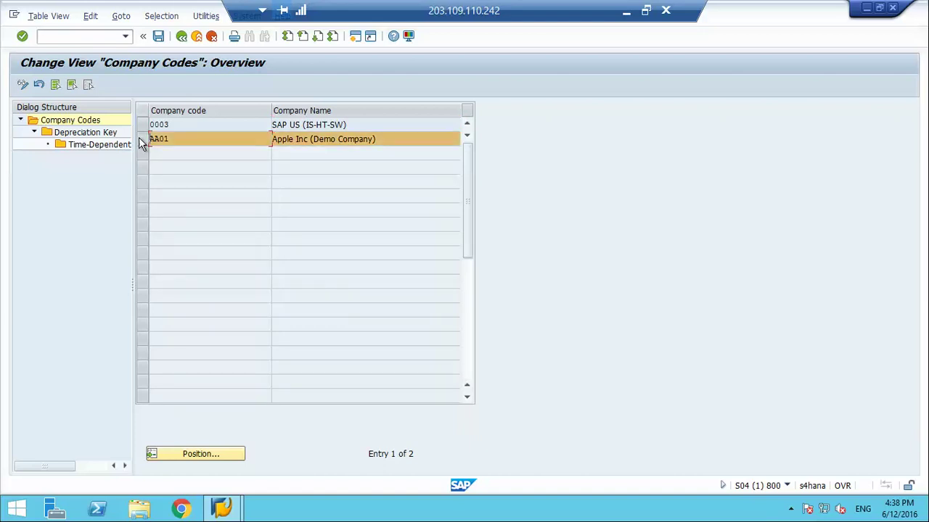
double_click(95, 143)
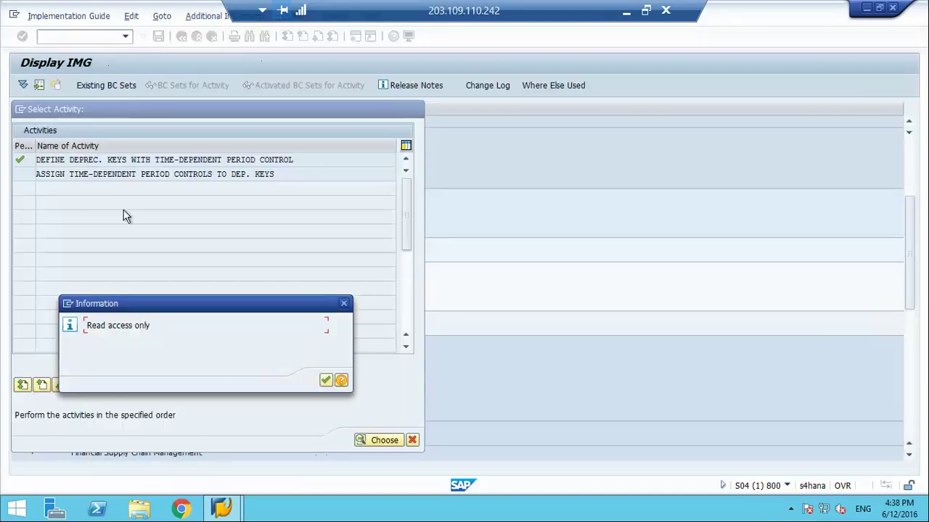
key("Return")
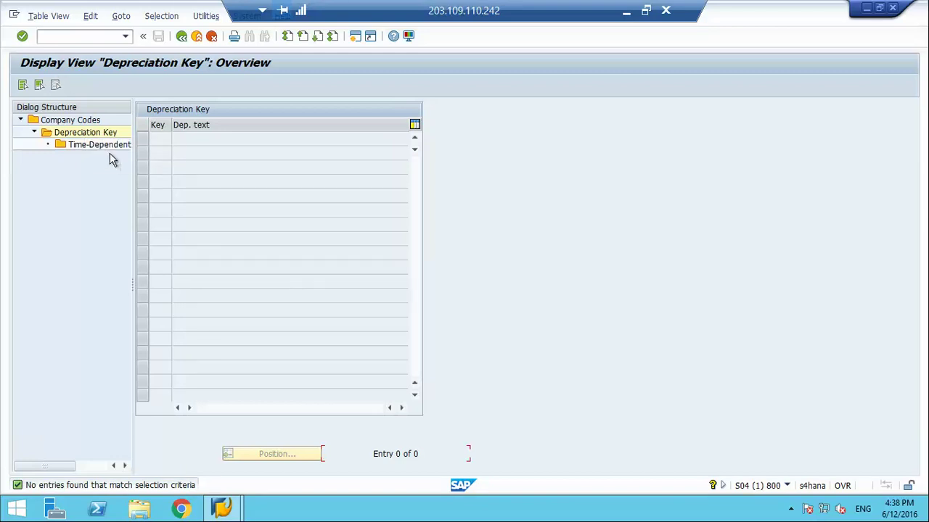
left_click(182, 37)
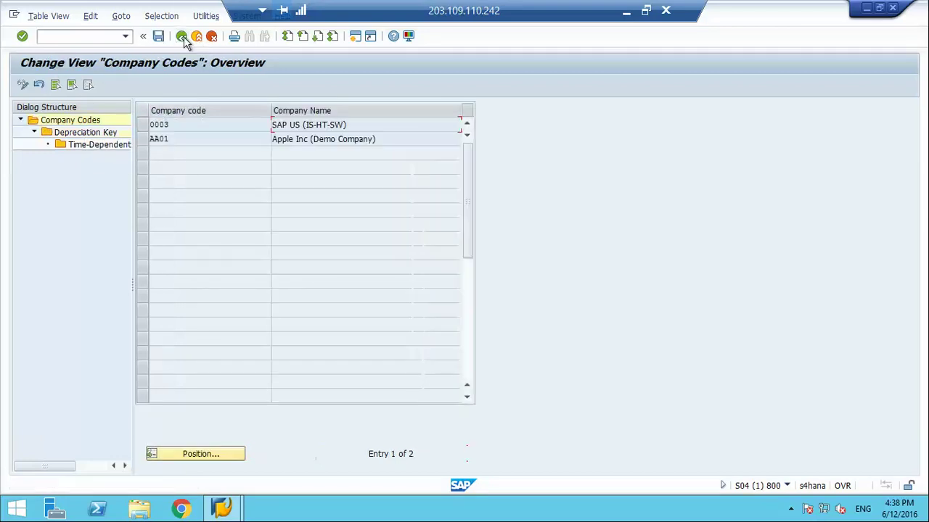
Check the depreciation keys of company code 0003, and close the activity selection to return to the implementation guide.
left_click(143, 125)
double_click(94, 133)
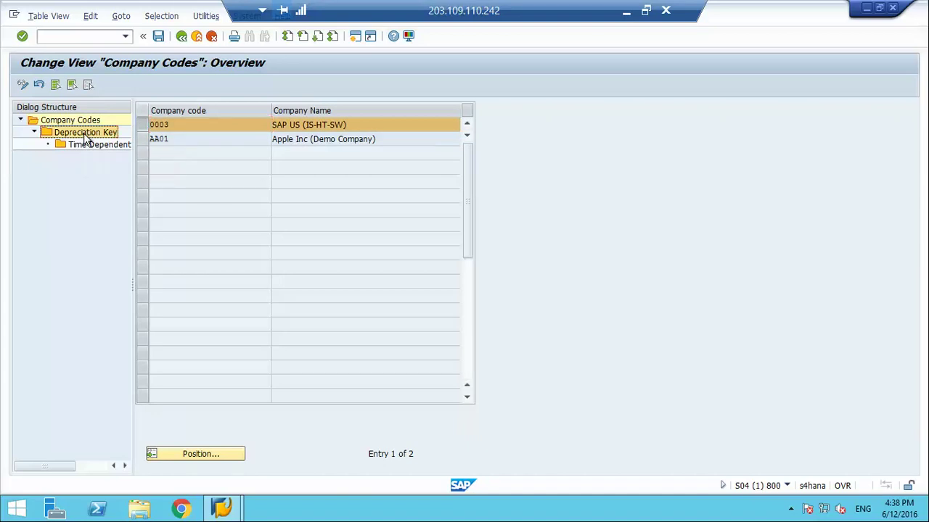
left_click(182, 37)
left_click(182, 38)
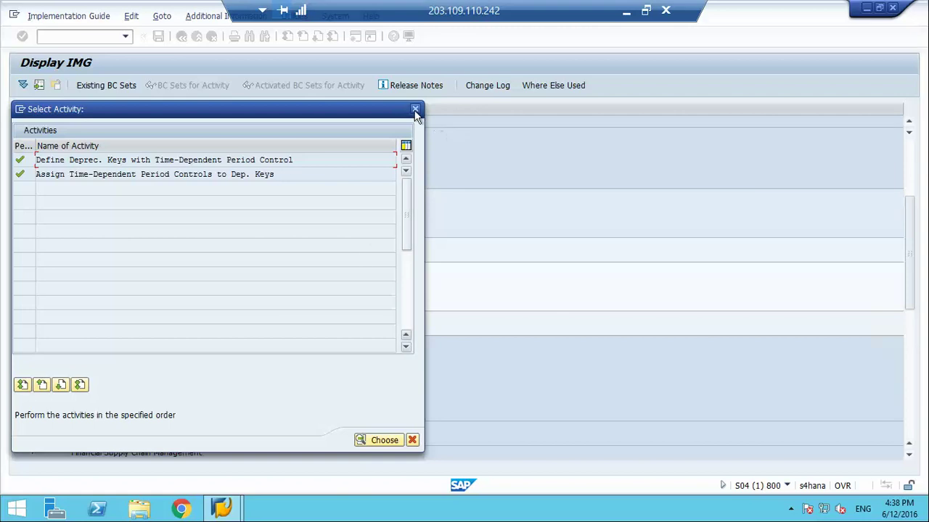
left_click(415, 110)
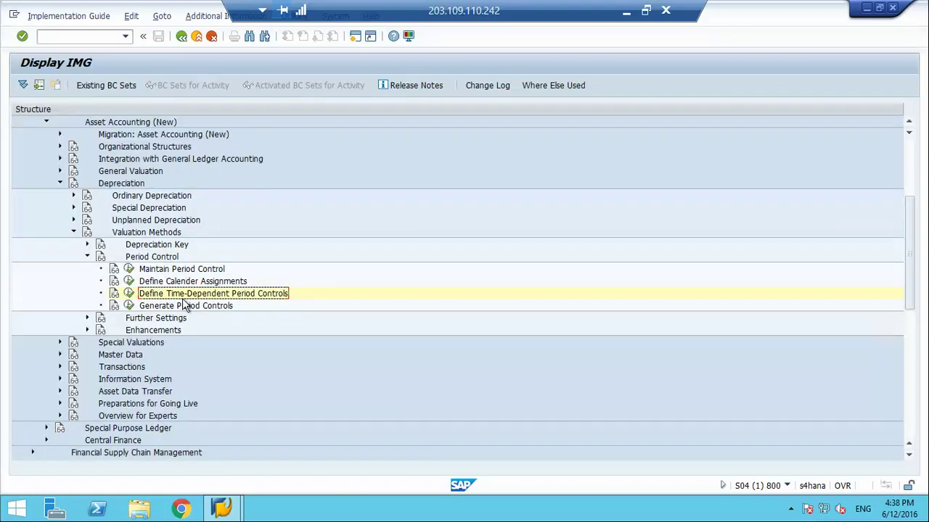
Open Generate Period Controls and execute a test run for fiscal year variant K4 from calendar year 2016.
left_click(130, 306)
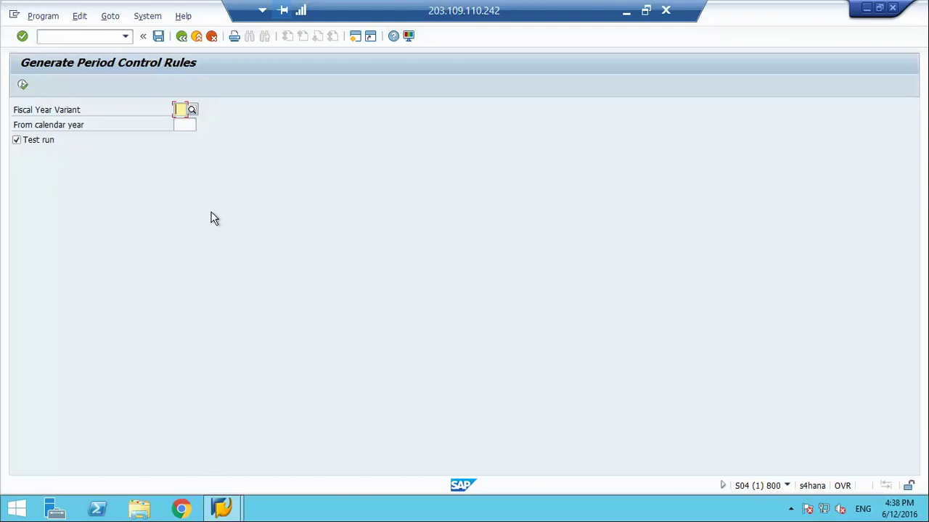
type("K4")
key("Tab")
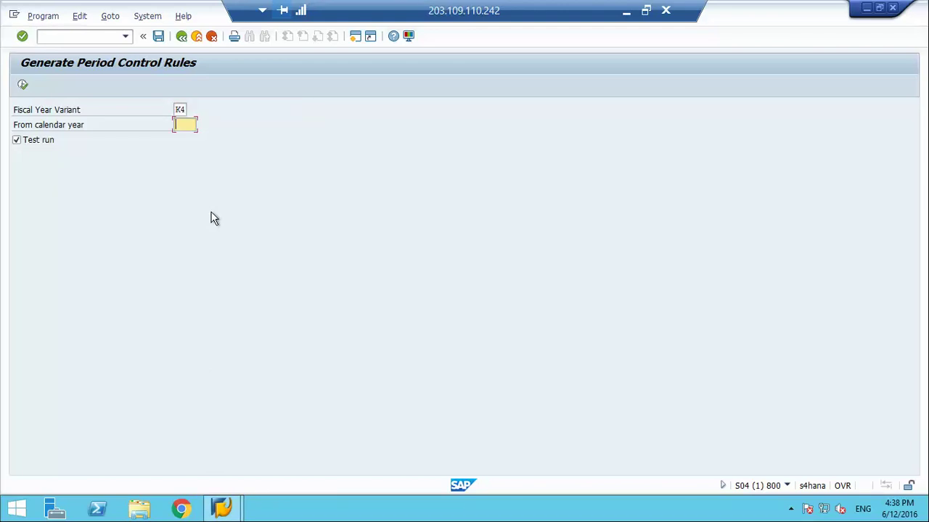
type("2016")
key("F8")
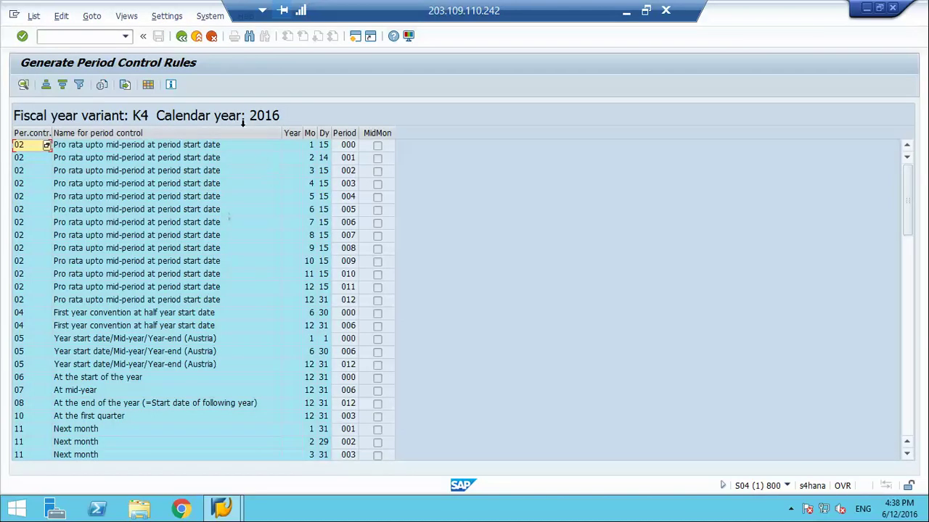
left_click(182, 37)
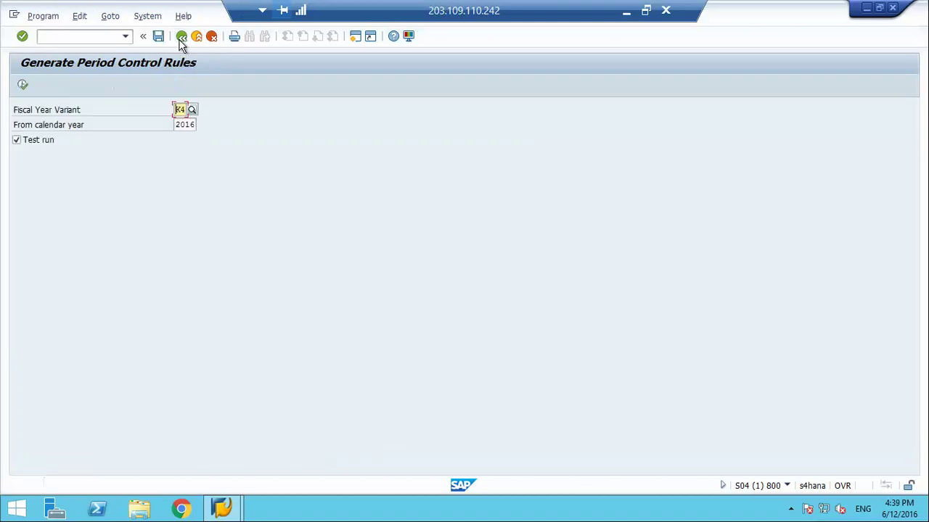
Turn off the test run and generate the K4 period control rules for 2016 under customizing request "FA configuration # 1".
left_click(26, 142)
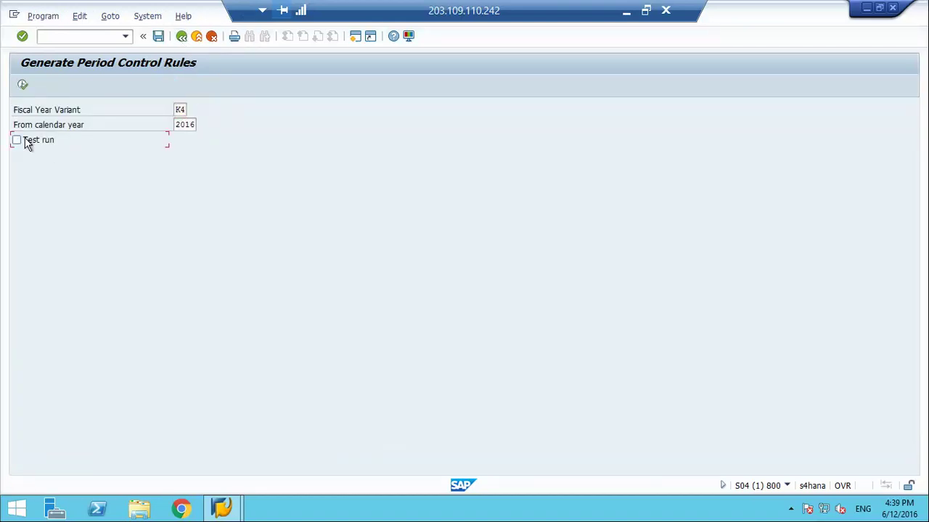
key("F8")
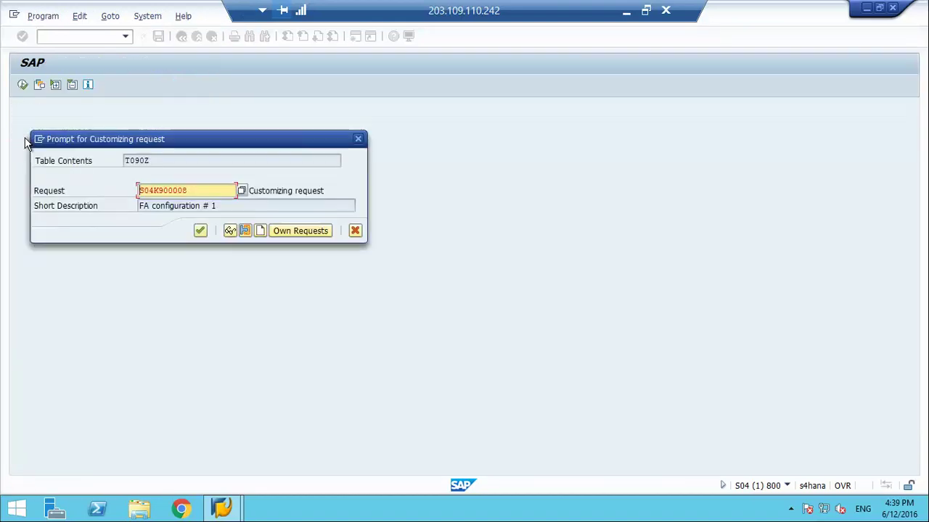
key("Return")
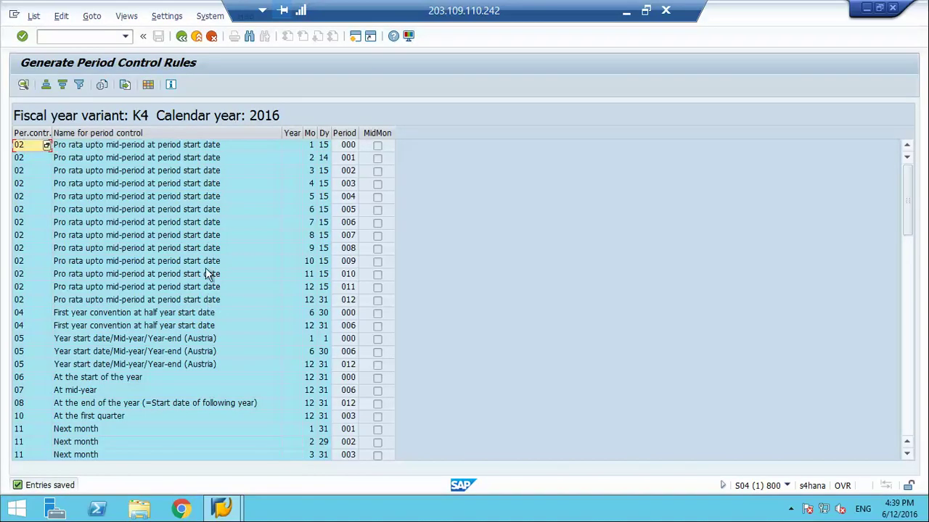
Open the online help for the generated rules list, close the browser page, and return to the implementation guide.
left_click(170, 86)
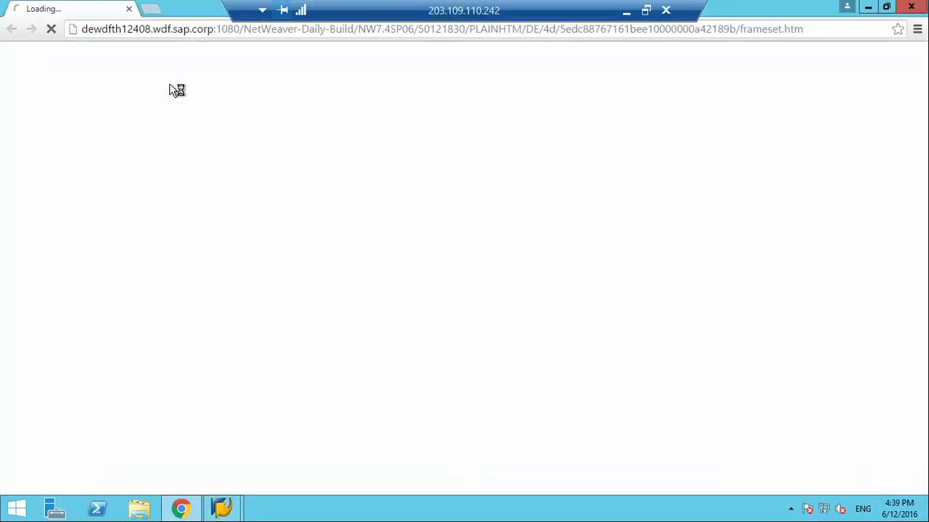
left_click(129, 9)
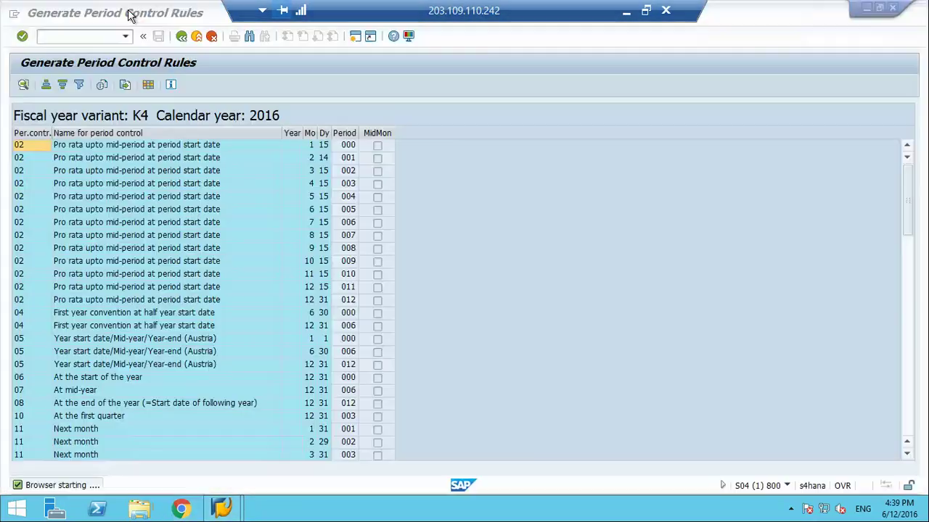
left_click(179, 39)
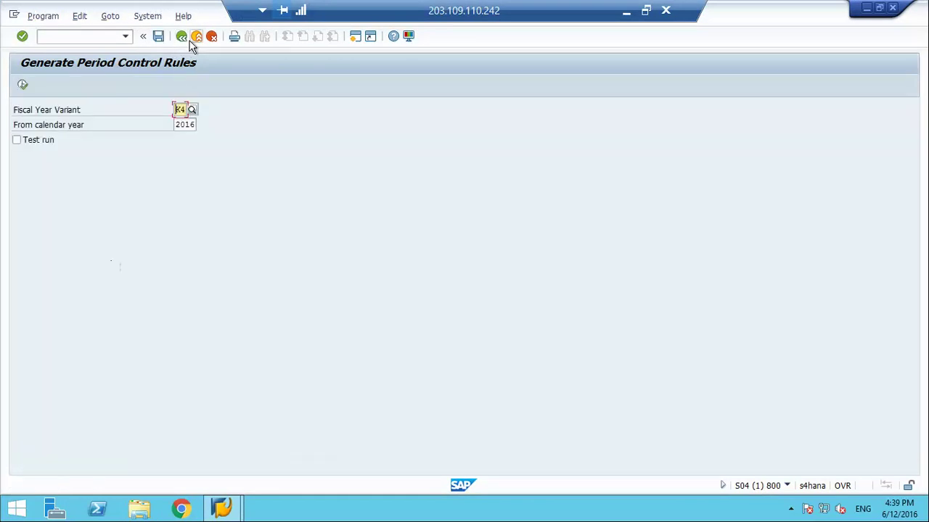
left_click(183, 38)
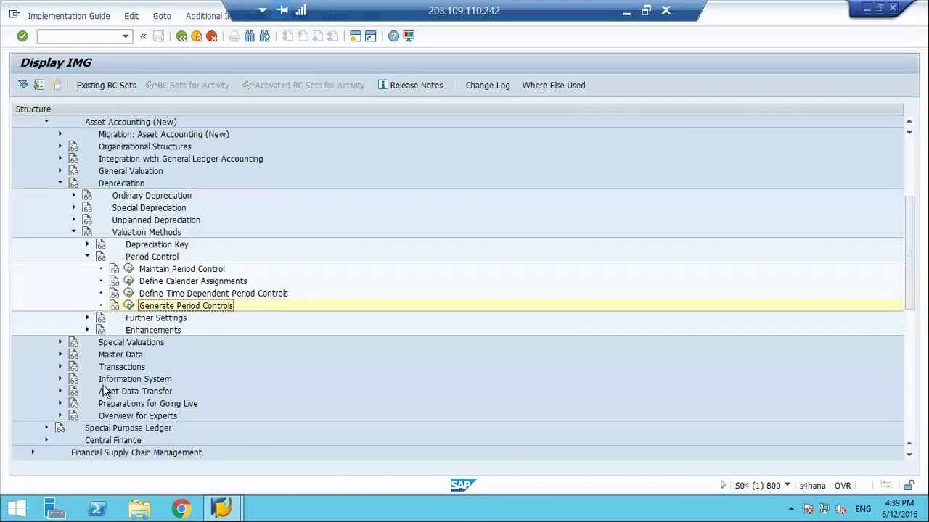
Read the documentation of Generate Period Controls, and collapse the Period Control node.
left_click(114, 307)
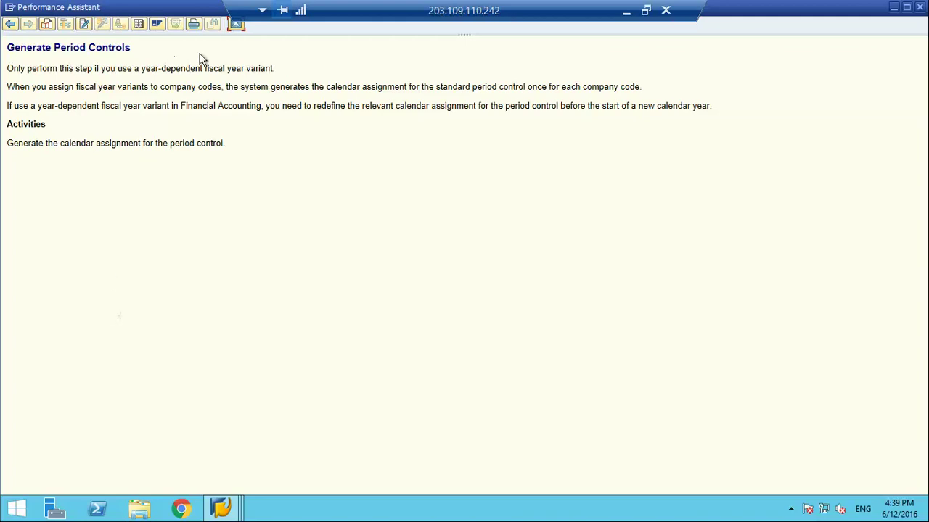
left_click(235, 25)
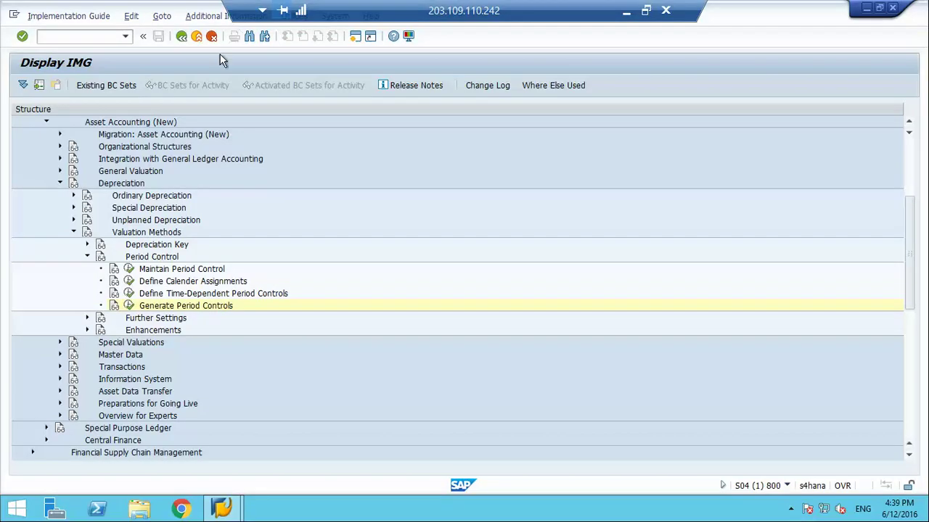
left_click(86, 258)
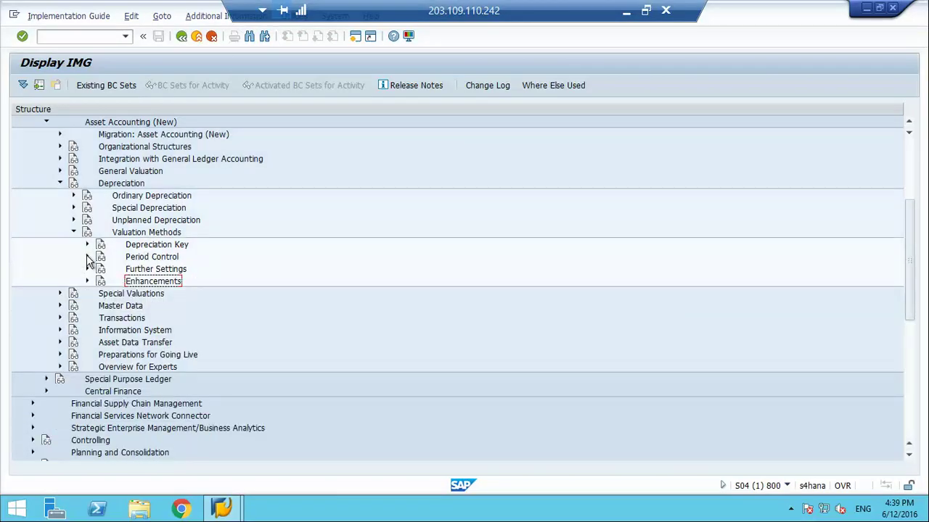
Expand Further Settings under Valuation Methods and read the documentation of Define the Cutoff Value Key.
left_click(87, 257)
left_click(87, 258)
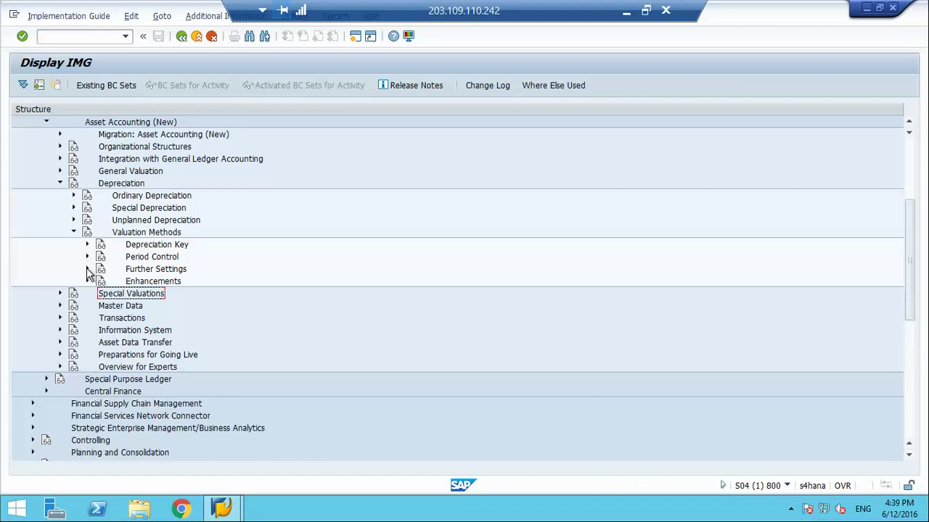
left_click(87, 269)
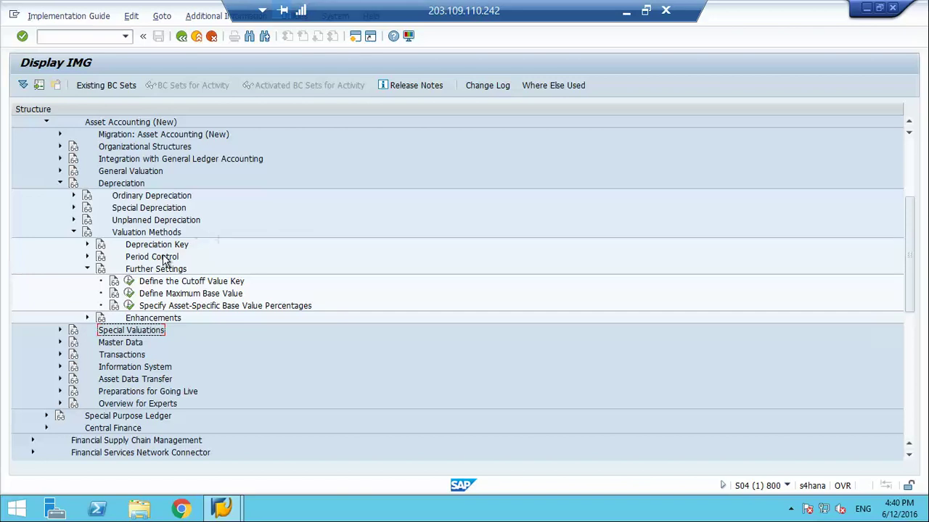
left_click(114, 285)
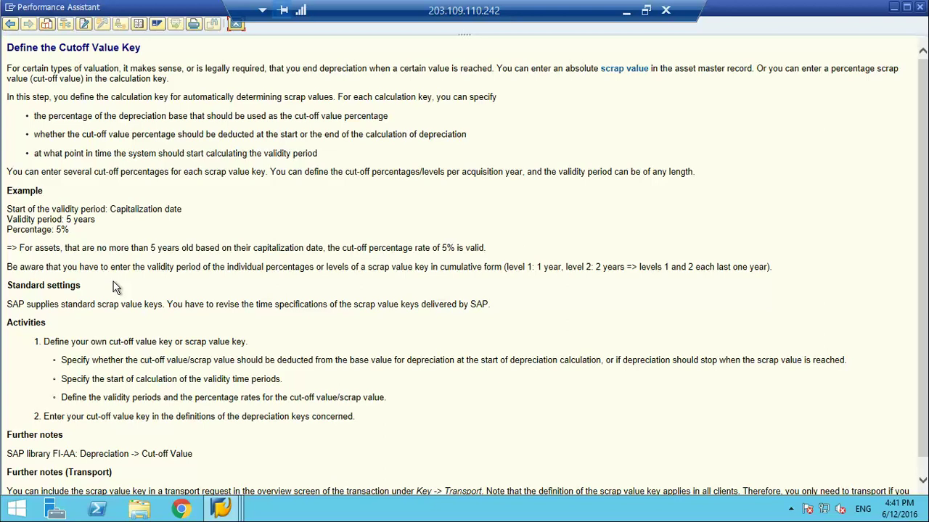
left_click(236, 24)
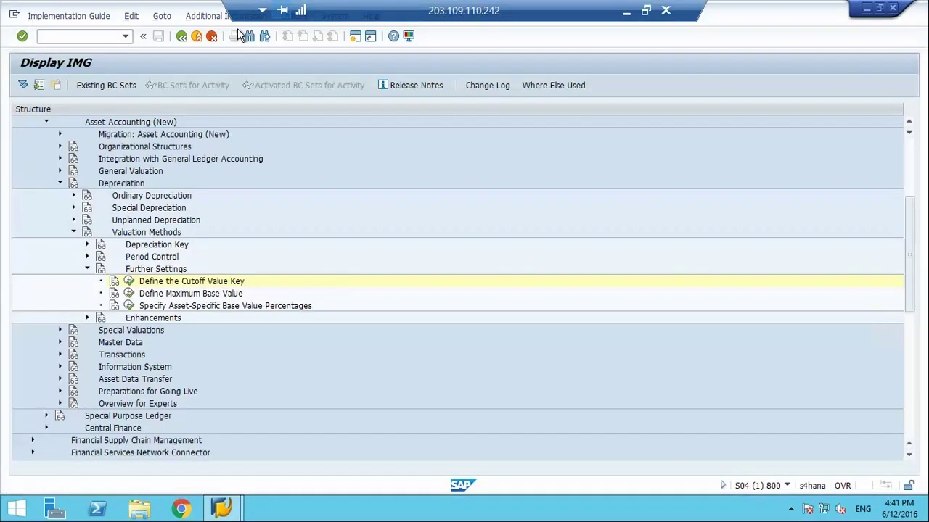
Open Define the Cutoff Value Key and view the levels of key JPS for Japanese net worth tax depreciation.
left_click(129, 281)
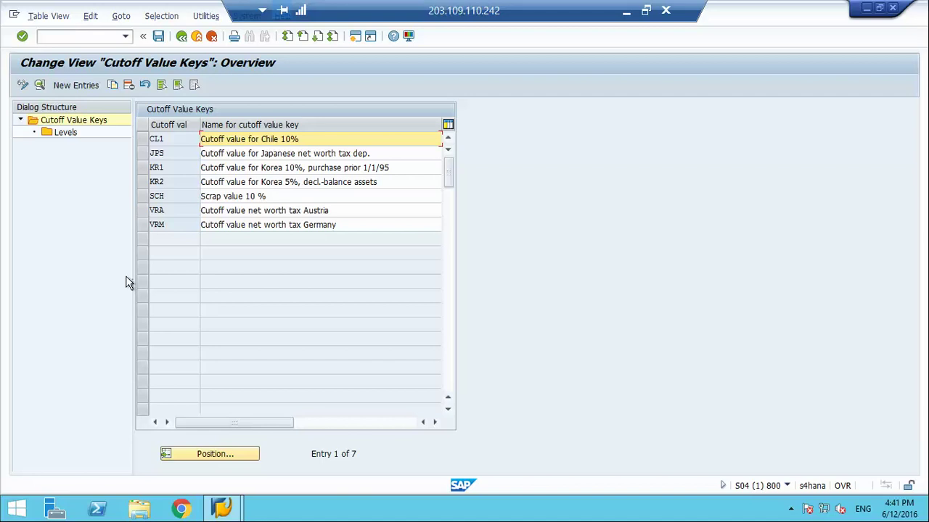
left_click(141, 153)
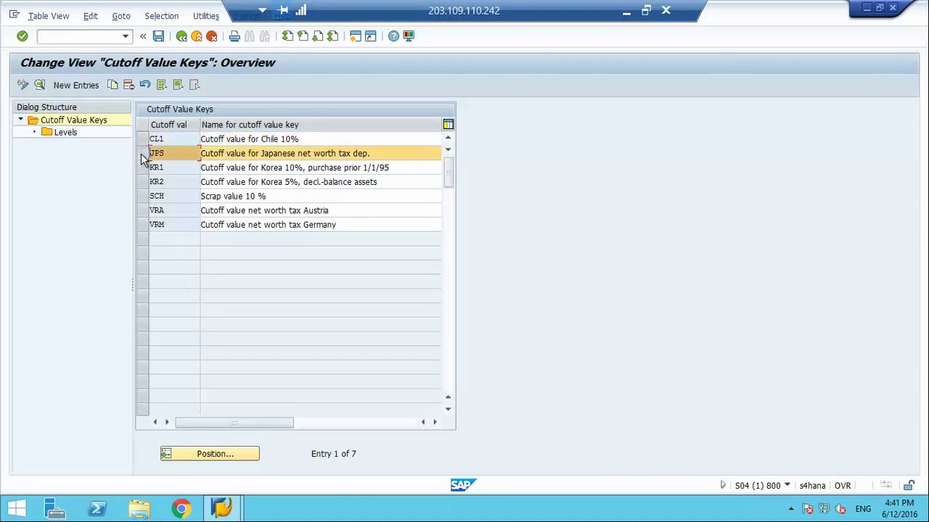
double_click(64, 132)
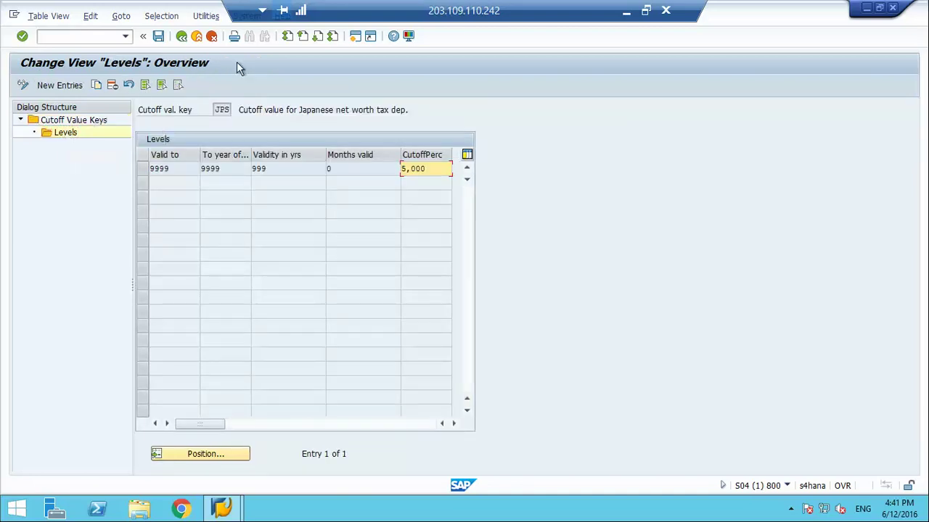
left_click(181, 36)
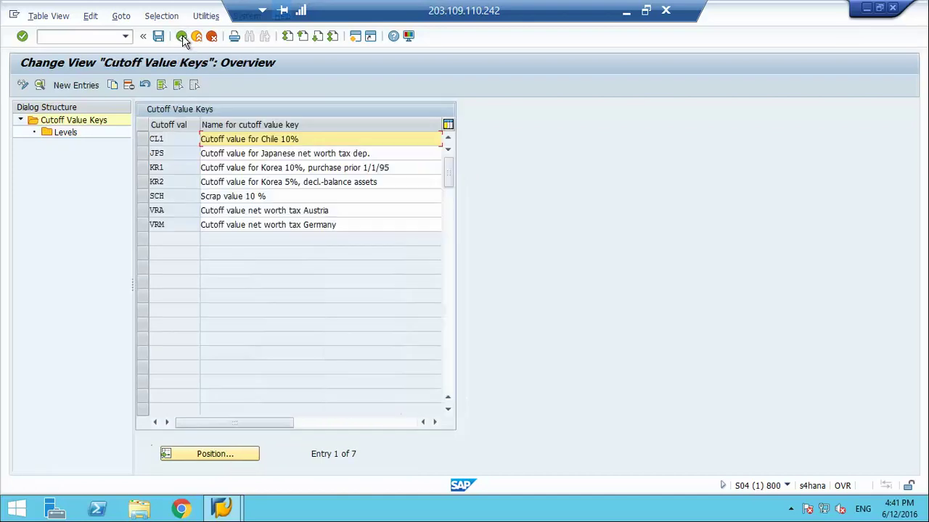
View the levels of cutoff value key CL1 for Chile, and return to the key overview.
left_click(143, 139)
double_click(71, 137)
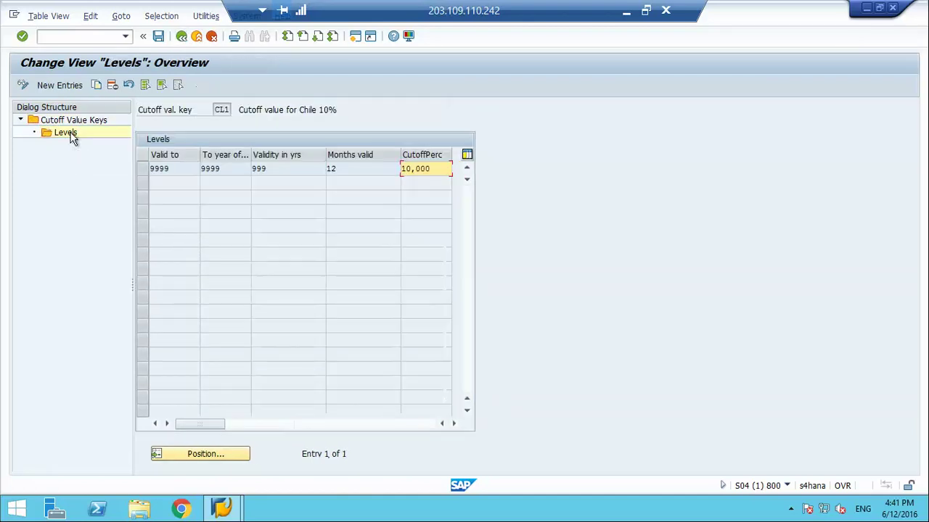
left_click(178, 38)
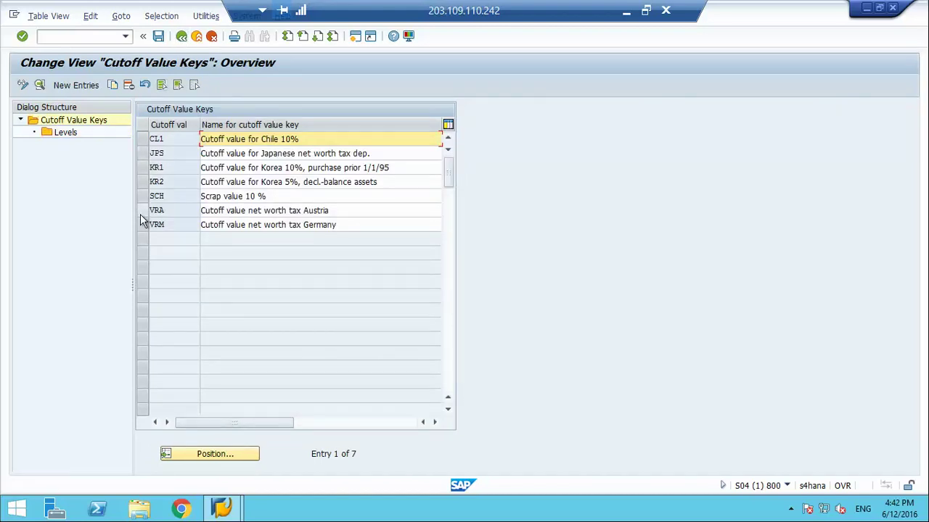
View the levels of cutoff value key VRA for Austrian net worth tax, and return to the key overview.
left_click(142, 211)
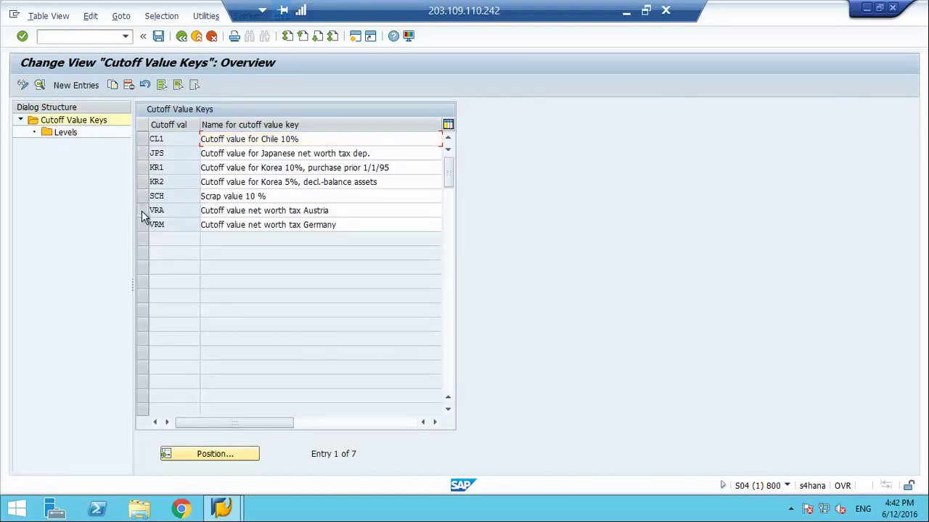
double_click(66, 133)
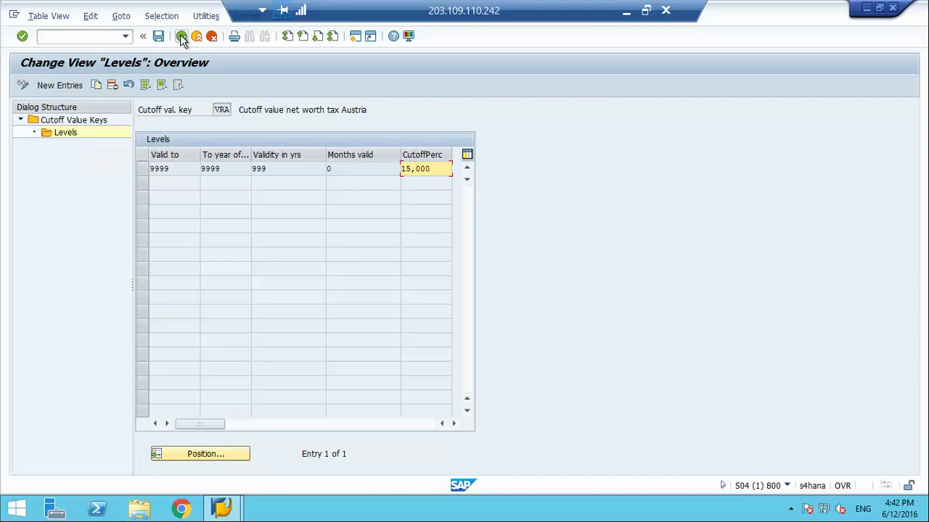
left_click(182, 37)
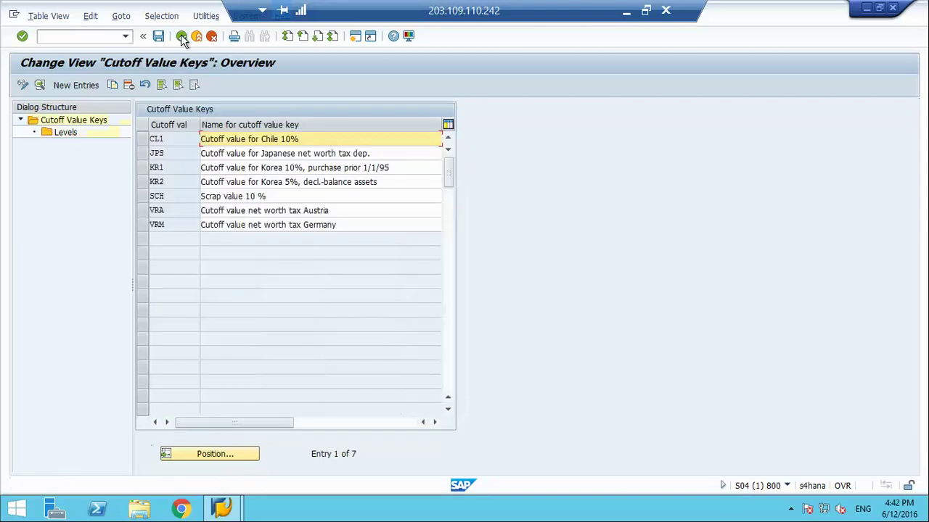
View the levels of cutoff value key VRM for German net worth tax, and return to the implementation guide.
left_click(140, 225)
left_click(64, 133)
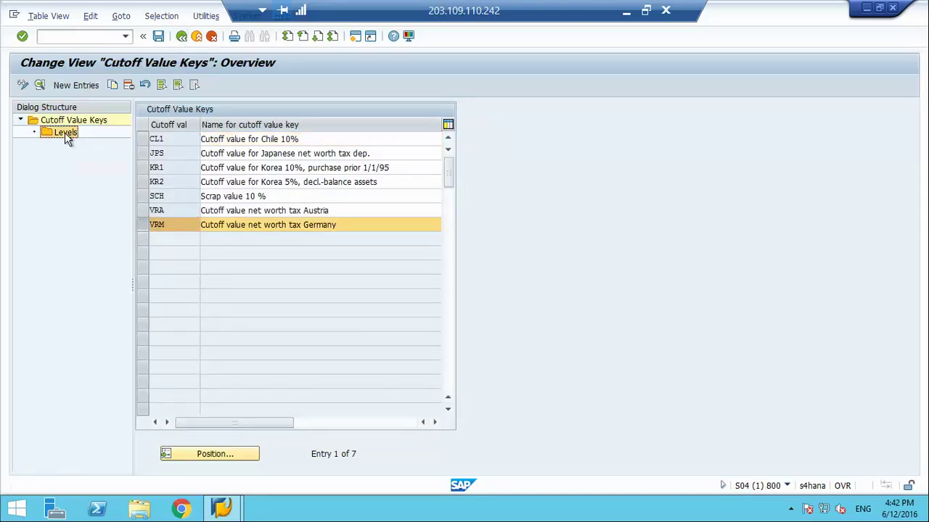
double_click(65, 133)
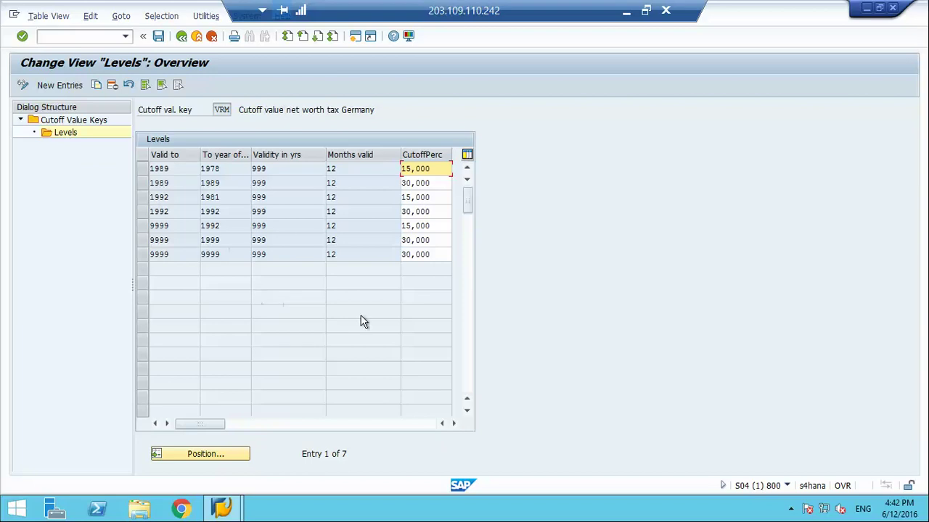
left_click(181, 36)
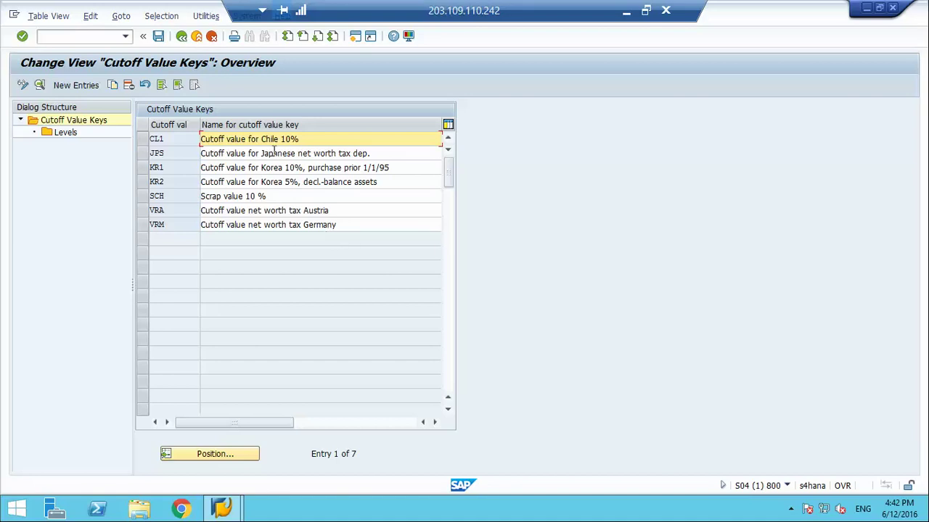
left_click(182, 40)
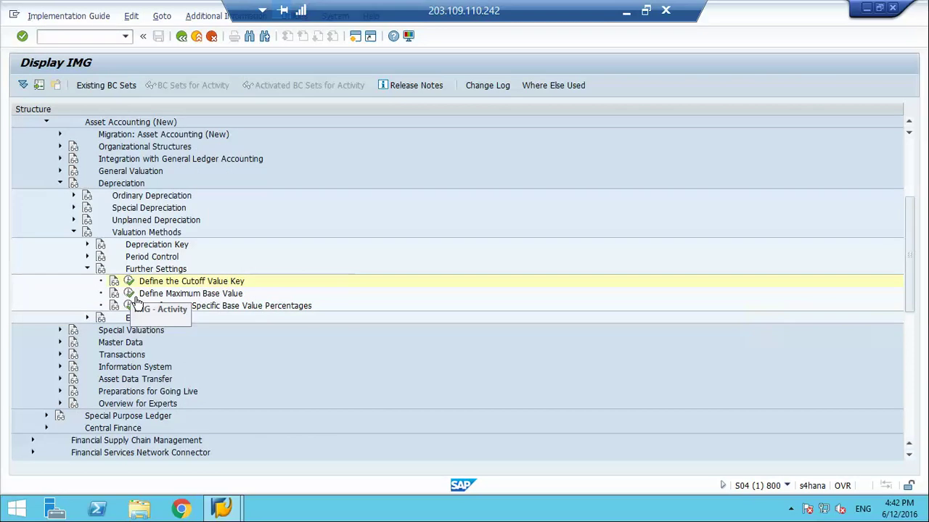
Open Define Maximum Base Value and start a new entry with company code AA01 and asset class ZZ001.
left_click(131, 294)
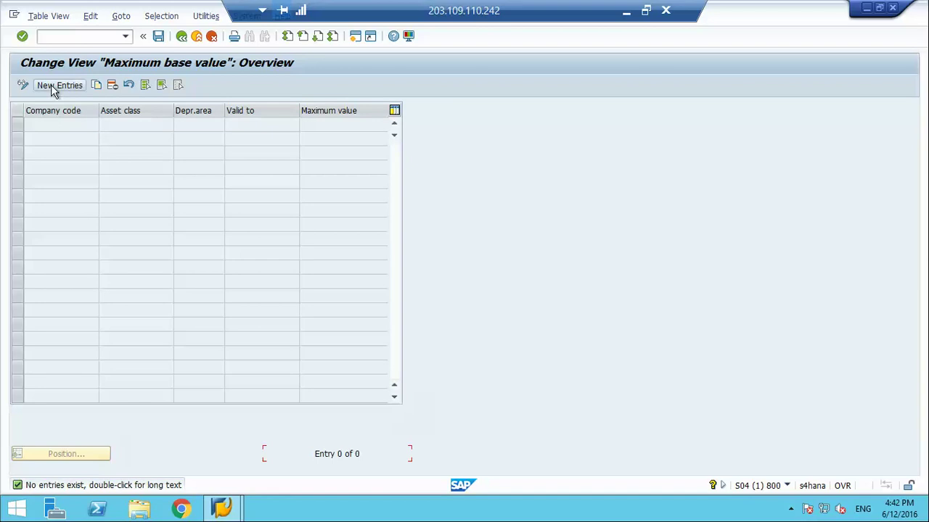
left_click(51, 85)
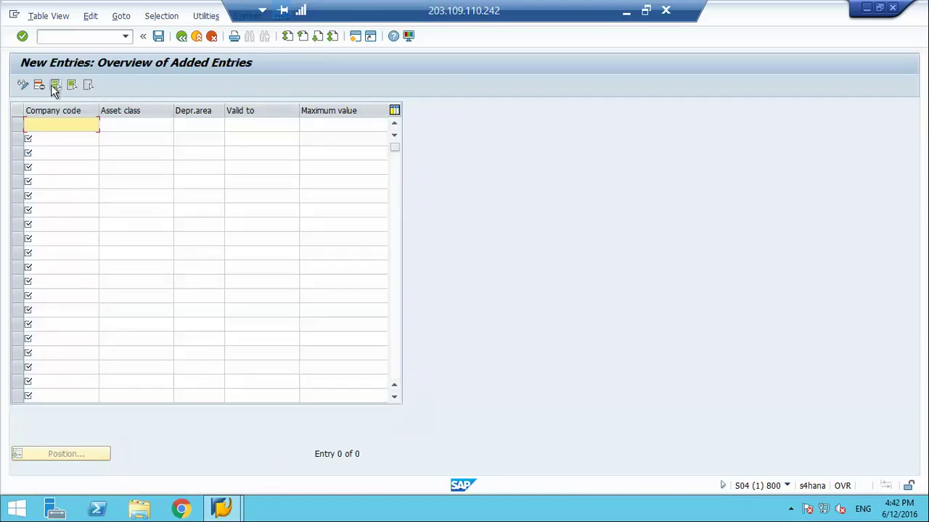
type("AA01")
key("Tab")
type("Z")
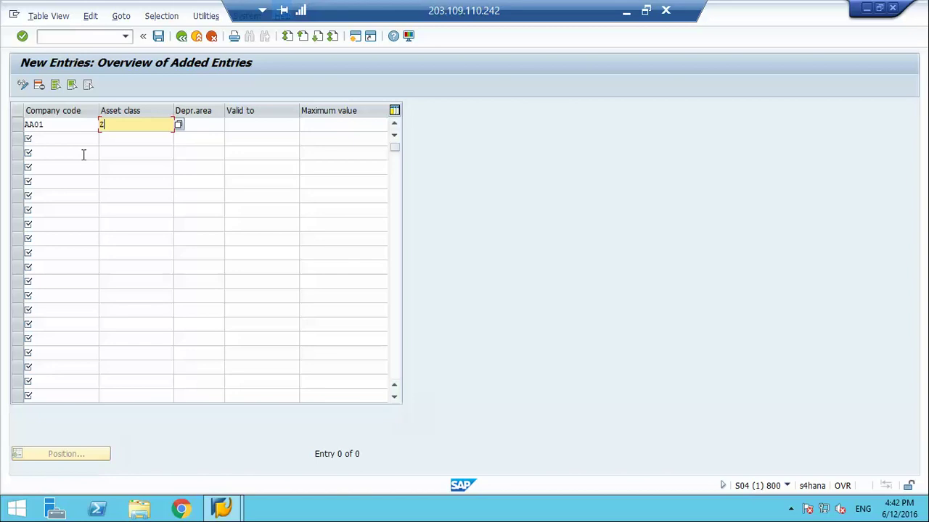
type("Z001")
key("Tab")
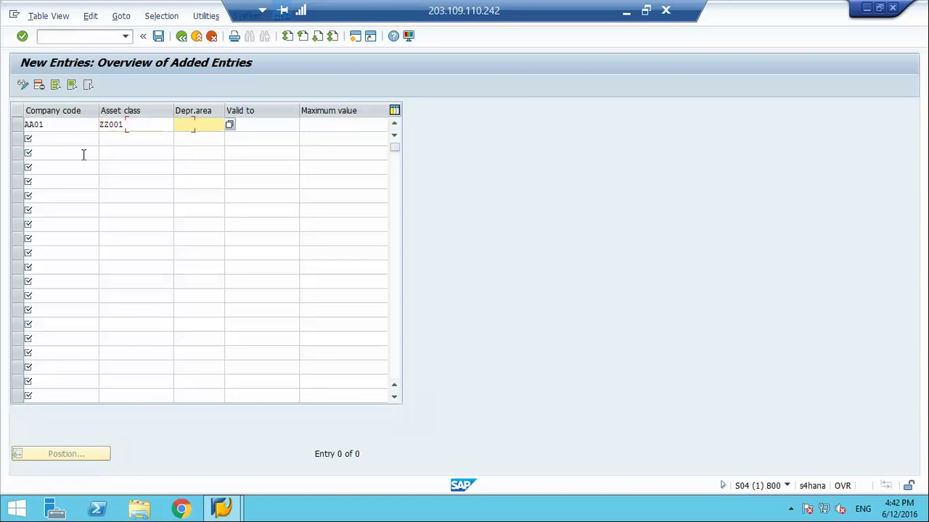
Set the new entry's depreciation area to 01, its validity end to 9999 and its maximum value to 500.
type("01")
key("Tab")
type("9999")
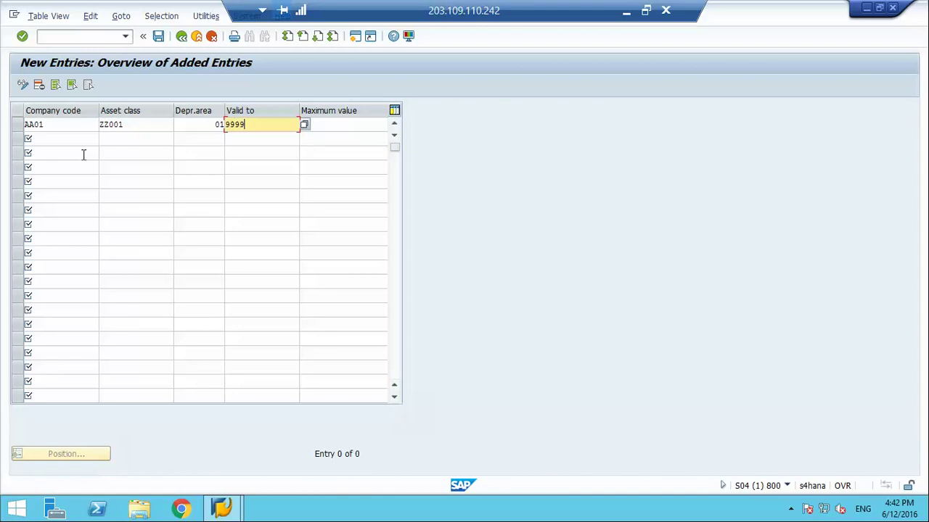
key("Tab")
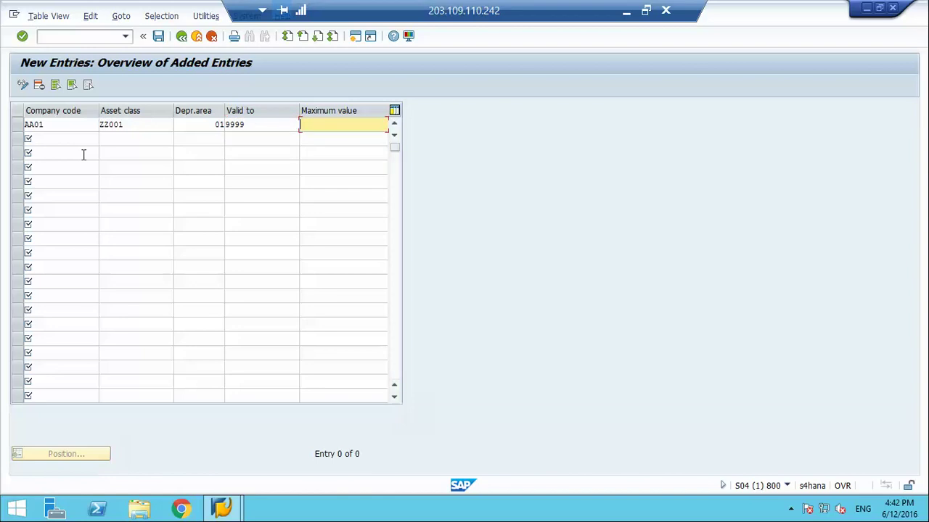
type("500")
key("Return")
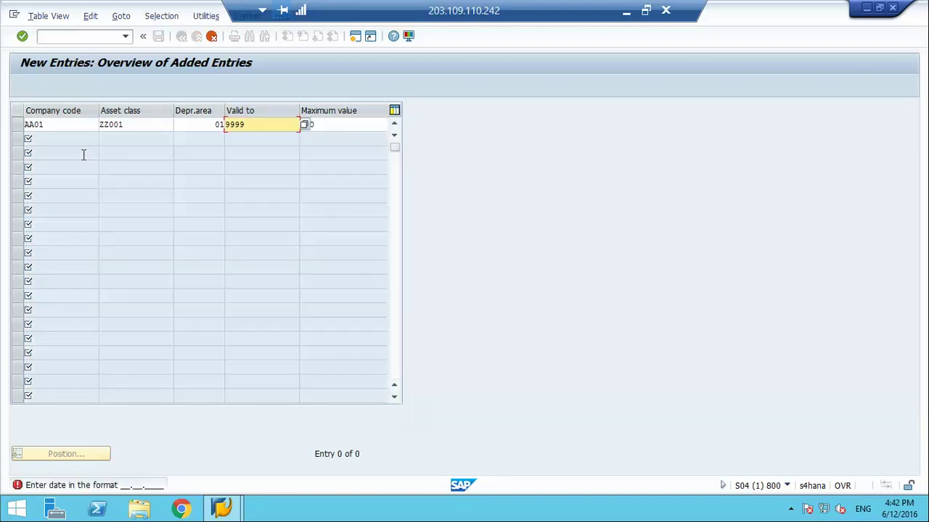
Correct the entry's validity end to 31.12.9999 and choose asset class ZAA001 (Machinery) from the possible values.
type("31.12.9999")
key("Return")
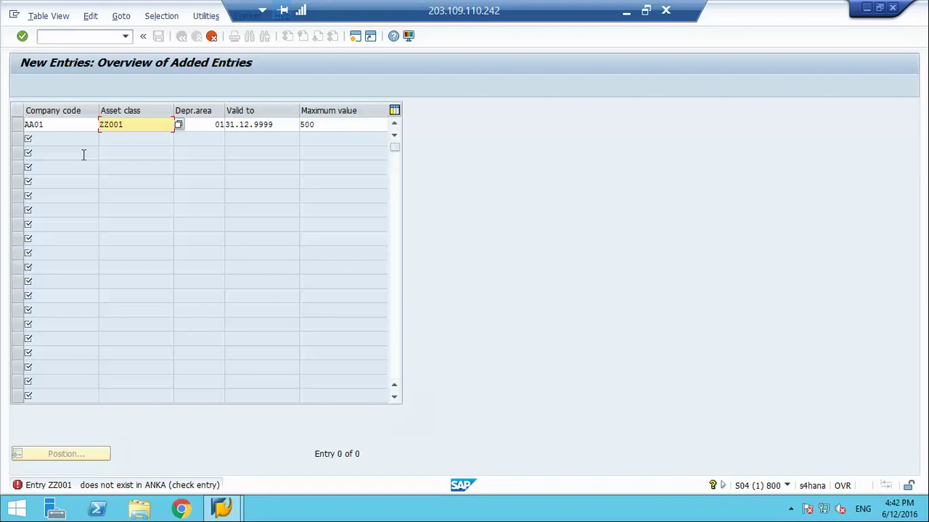
key("F4")
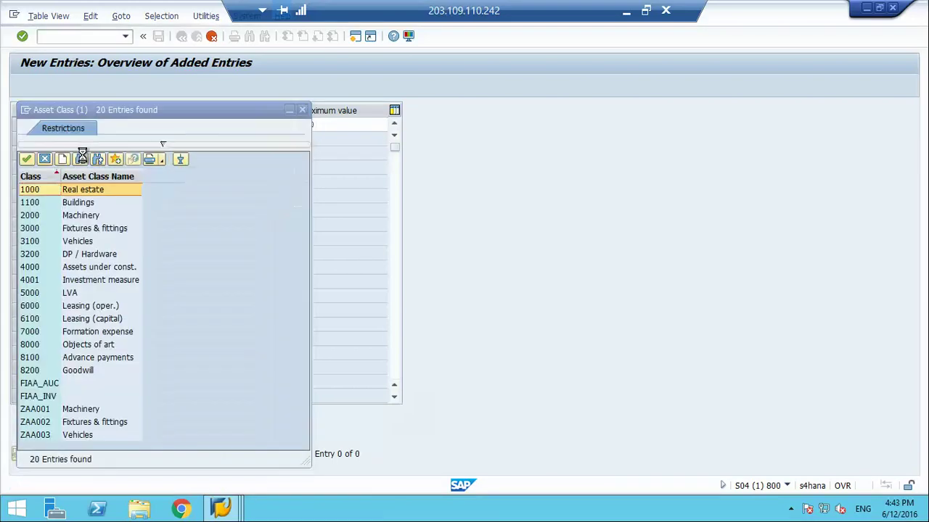
double_click(72, 412)
key("Return")
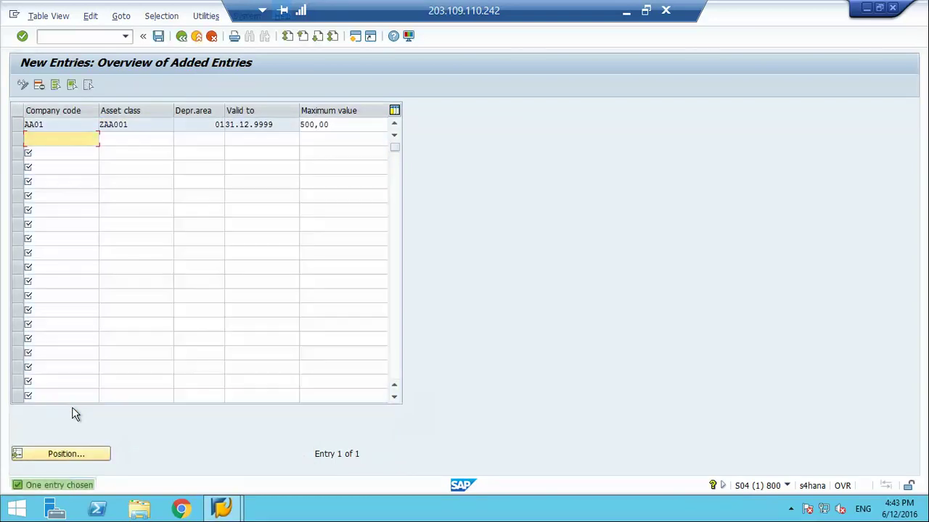
Check the fields of the maximum base value entry, save it under customizing request FA configuration # 1, and return to the implementation guide.
left_click(55, 124)
left_click(151, 126)
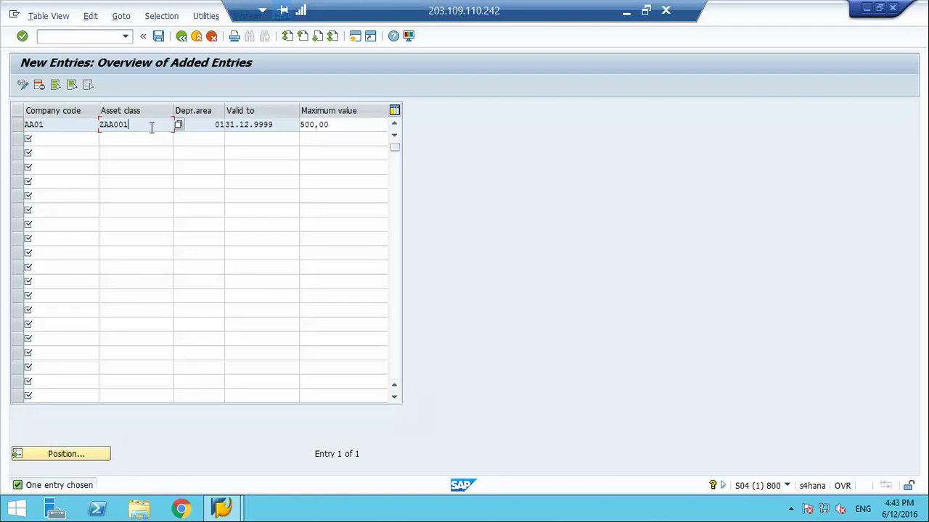
left_click(208, 127)
left_click(275, 124)
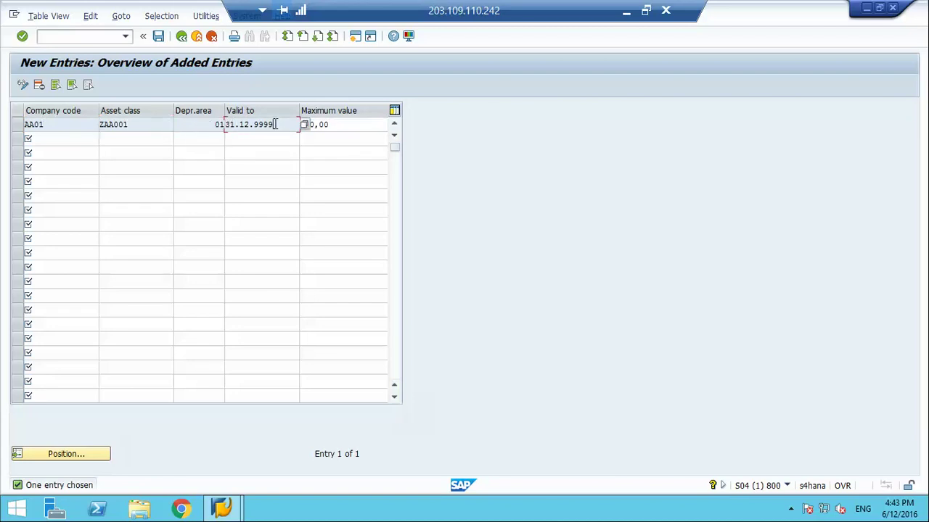
left_click(334, 124)
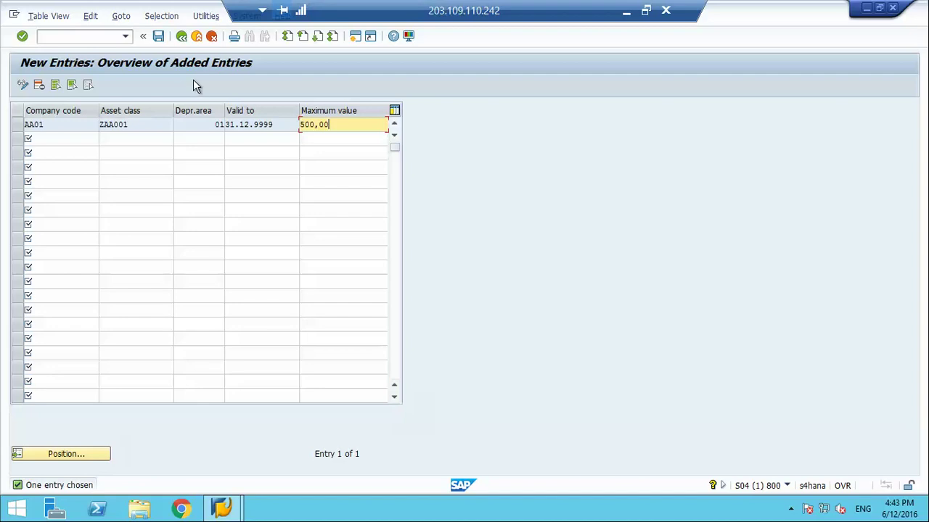
left_click(158, 36)
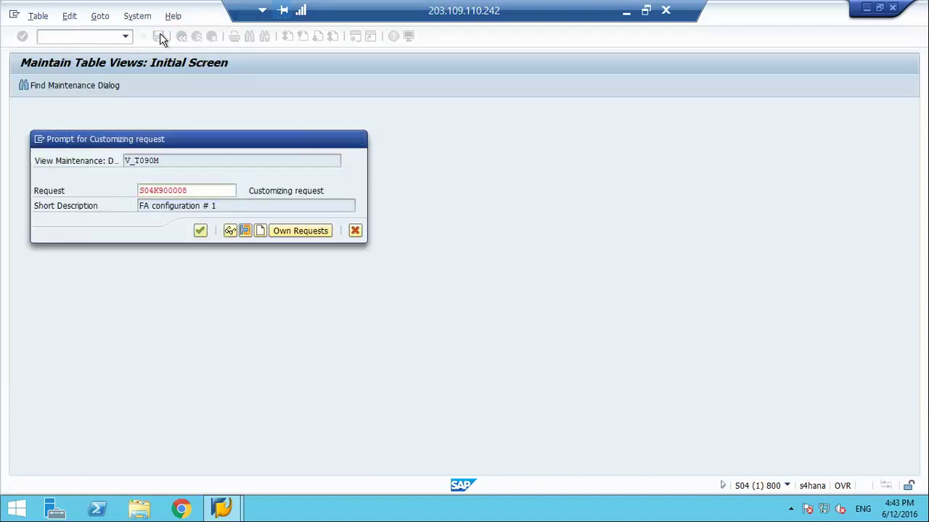
key("Return")
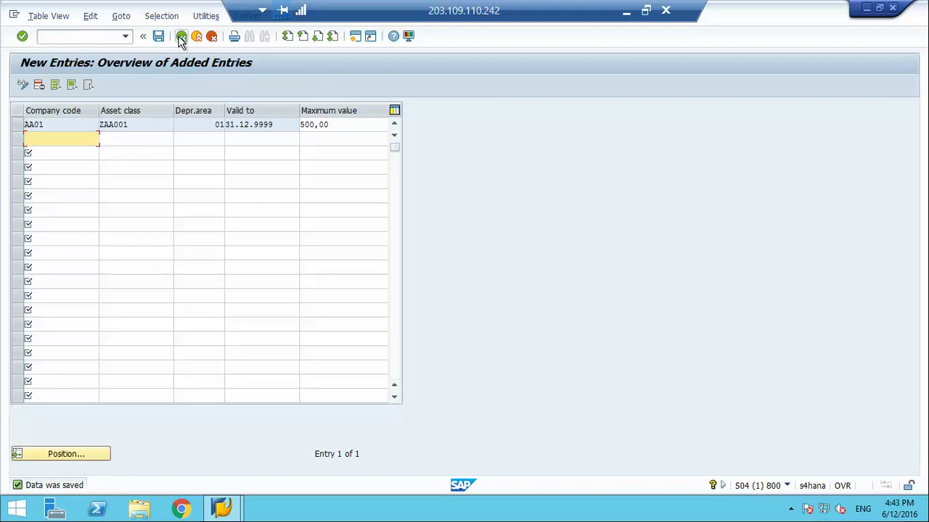
left_click(182, 37)
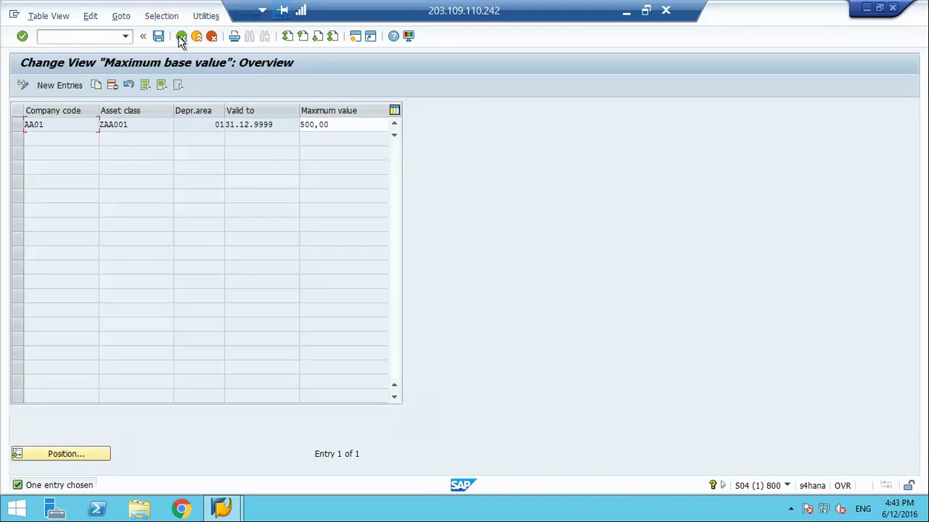
left_click(182, 36)
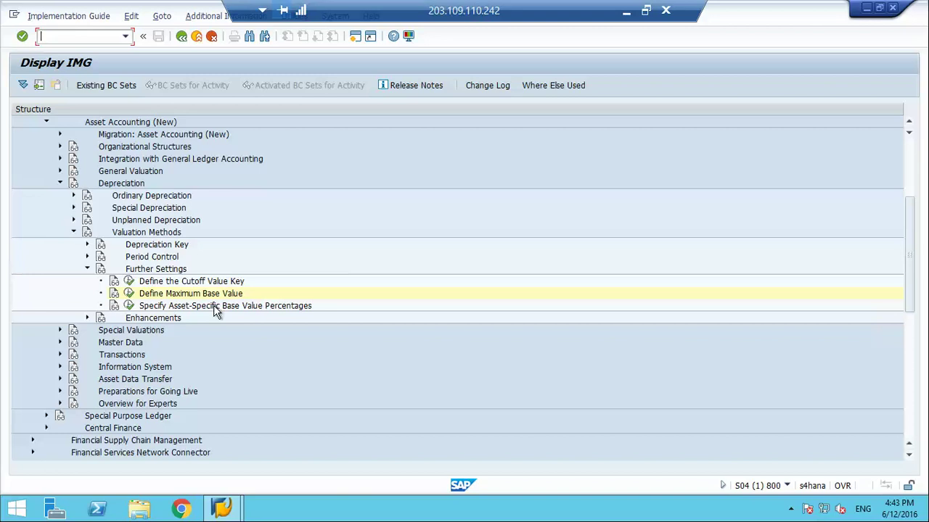
Open Specify Asset-Specific Base Value Percentages, view the percentage table for company code AA01 without specifying an asset, and return to the implementation guide.
left_click(128, 307)
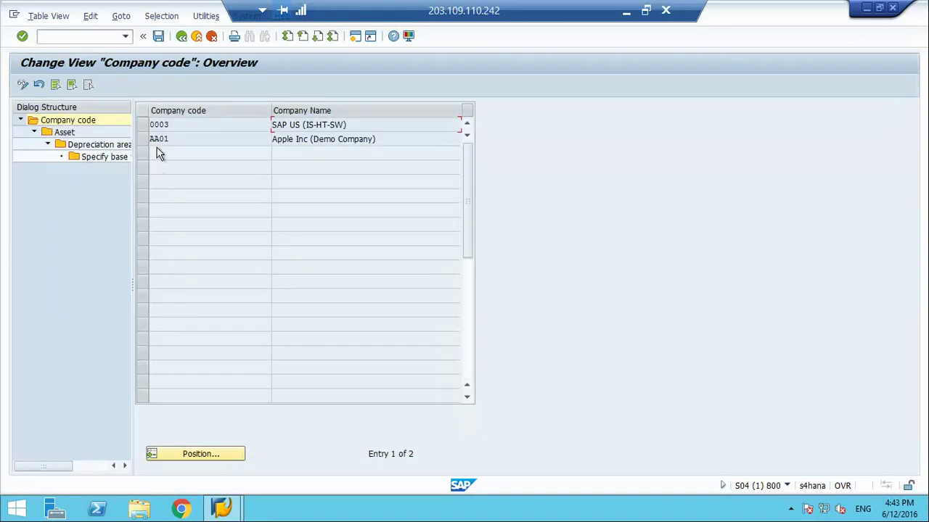
left_click(144, 140)
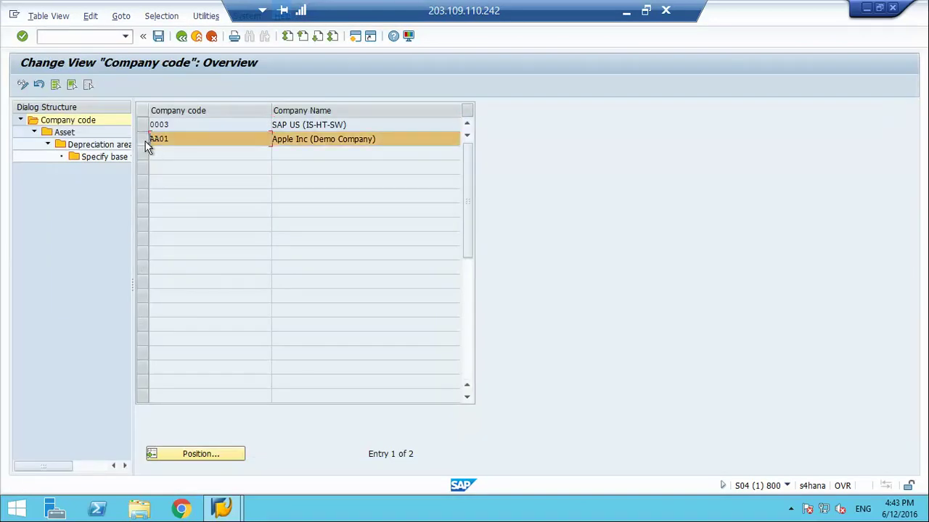
double_click(104, 157)
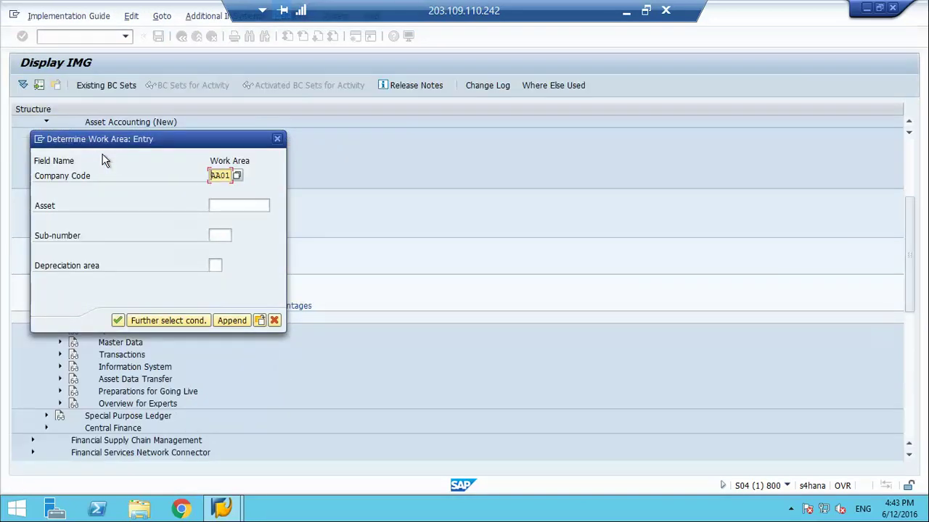
left_click(230, 205)
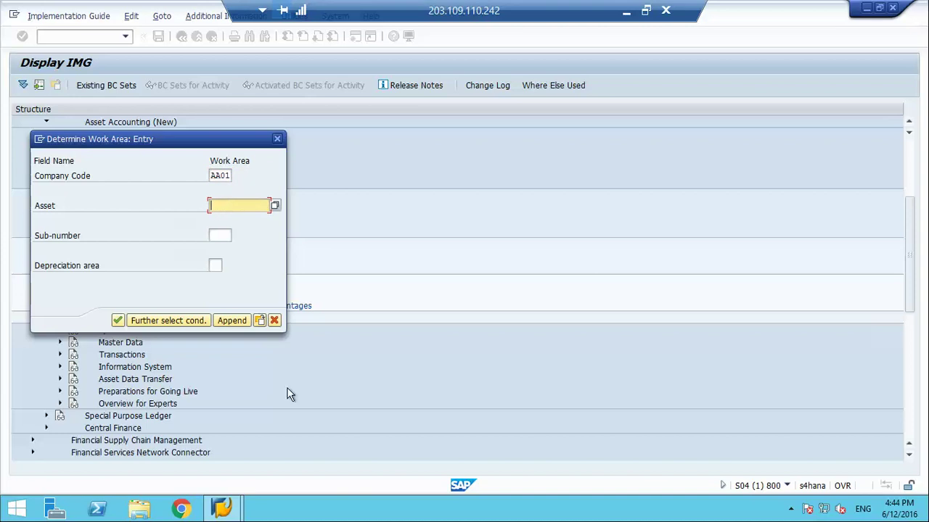
left_click(275, 322)
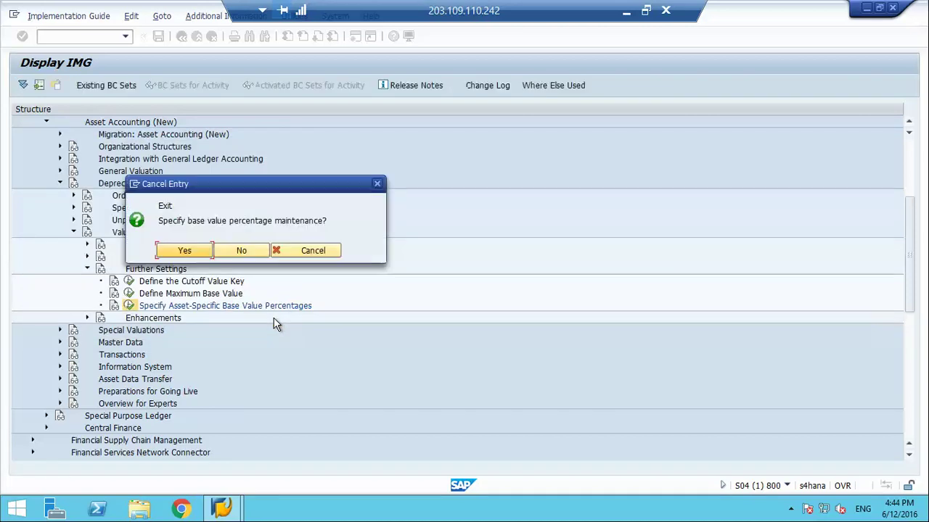
left_click(240, 246)
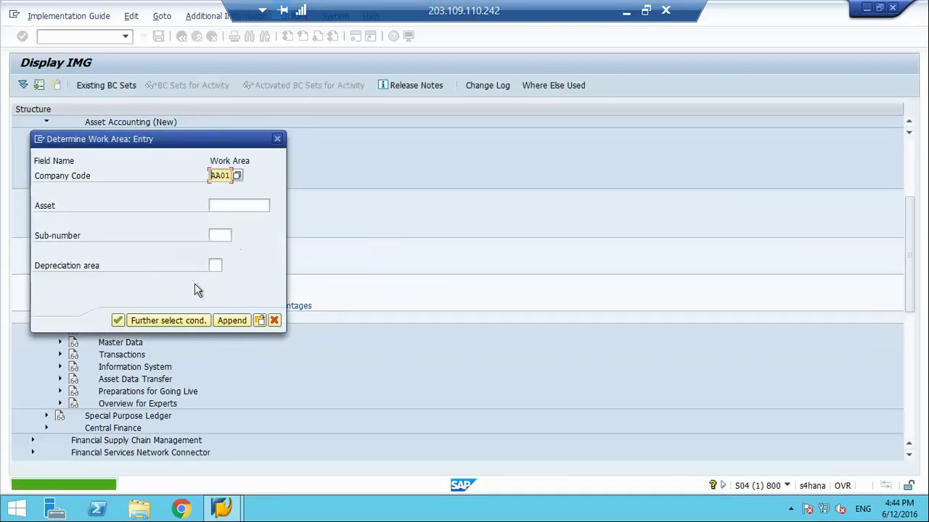
left_click(116, 321)
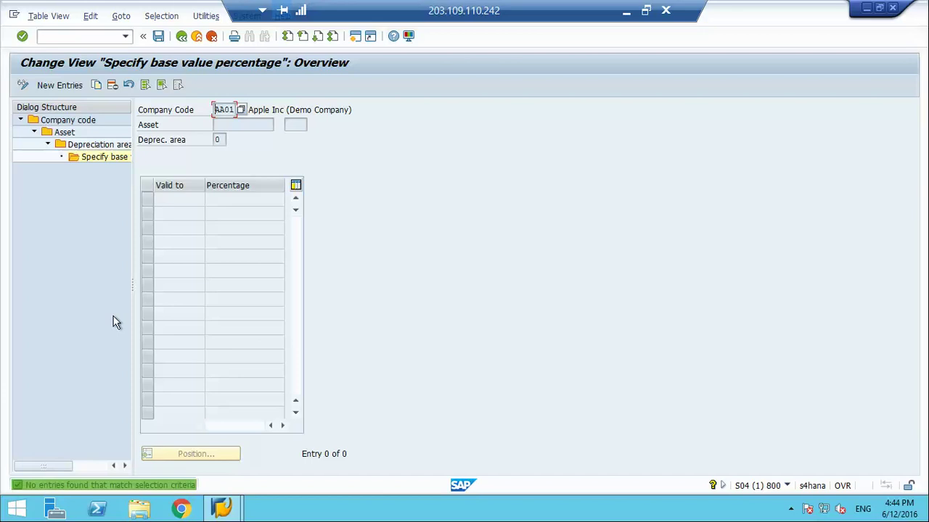
left_click(220, 125)
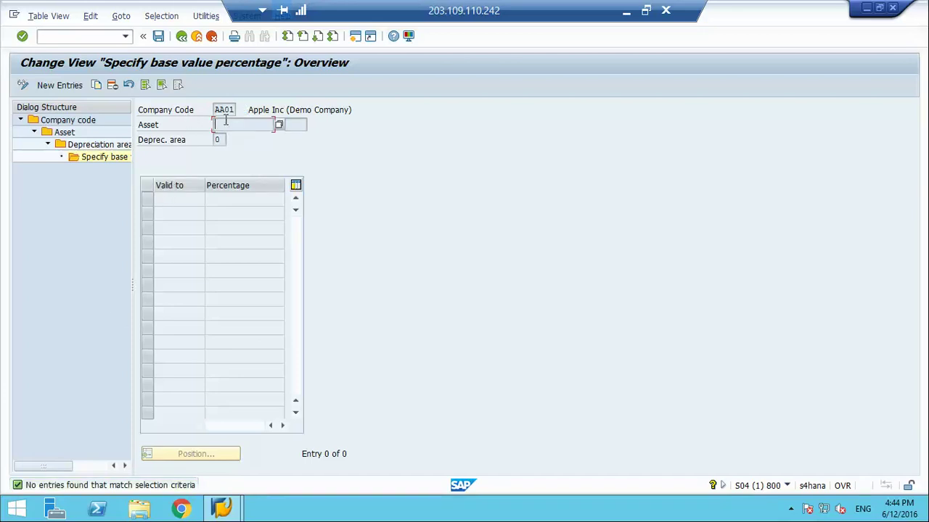
left_click(182, 36)
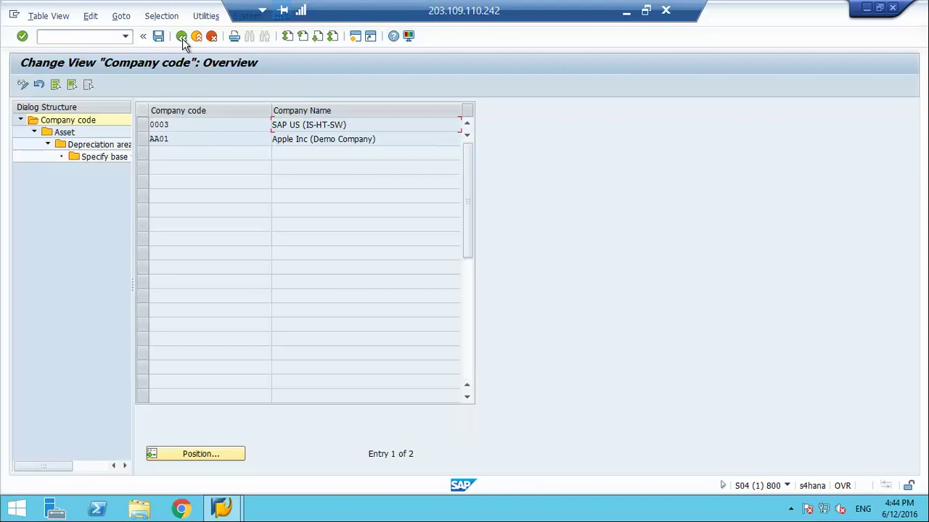
left_click(182, 36)
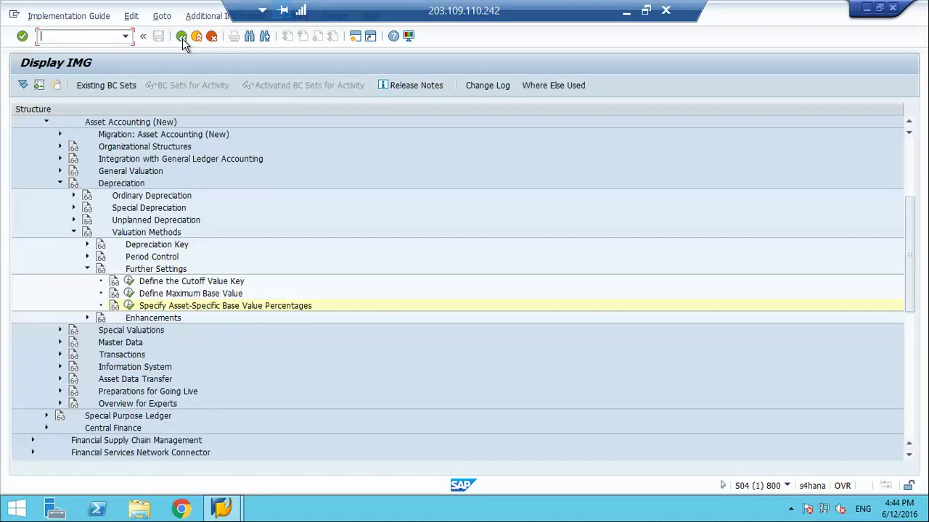
Collapse Further Settings, look through the add-in activities under Enhancements, and collapse that node again.
left_click(87, 269)
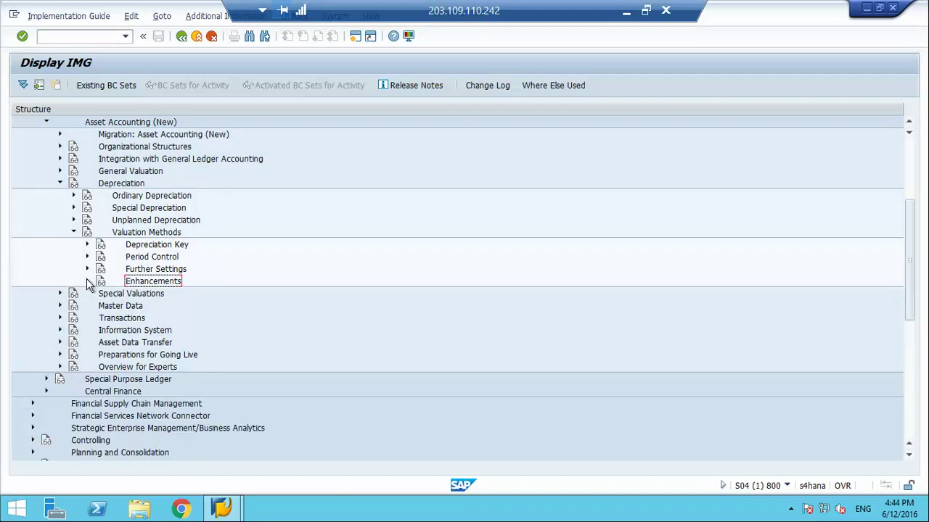
left_click(86, 280)
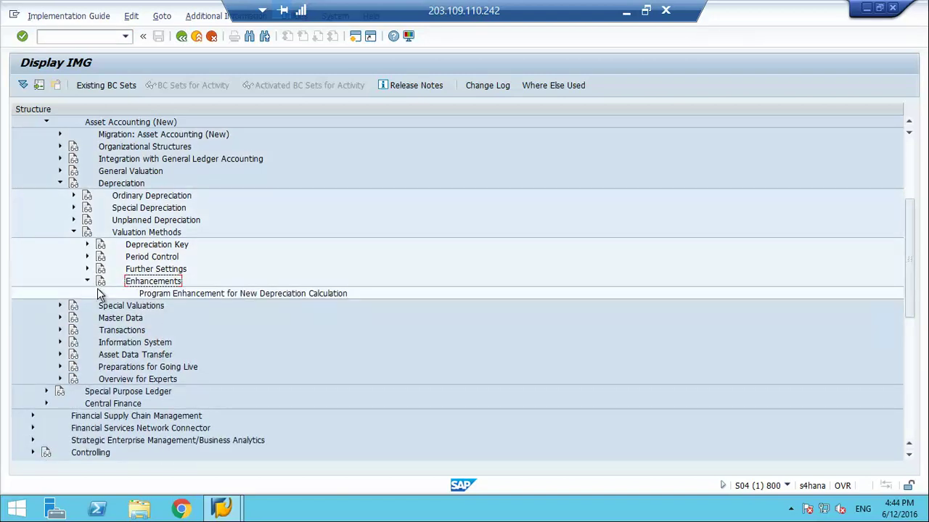
left_click(100, 294)
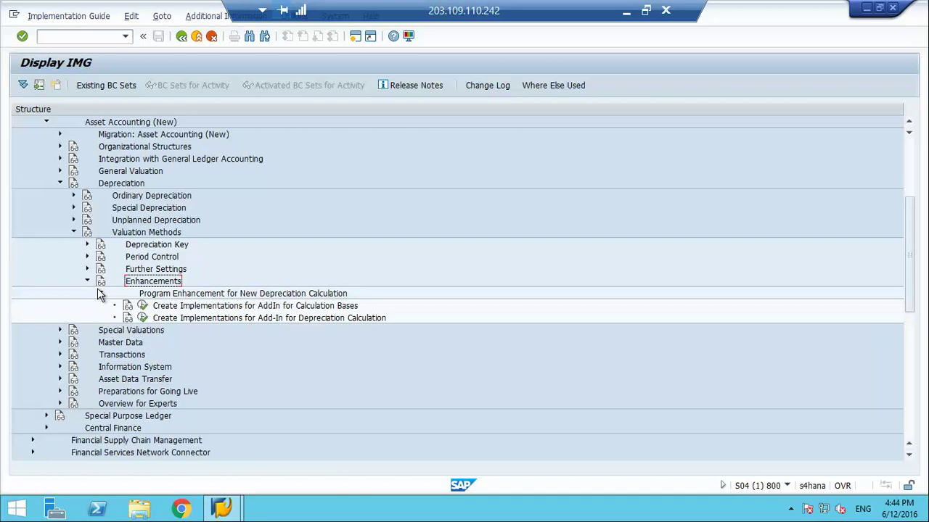
left_click(100, 294)
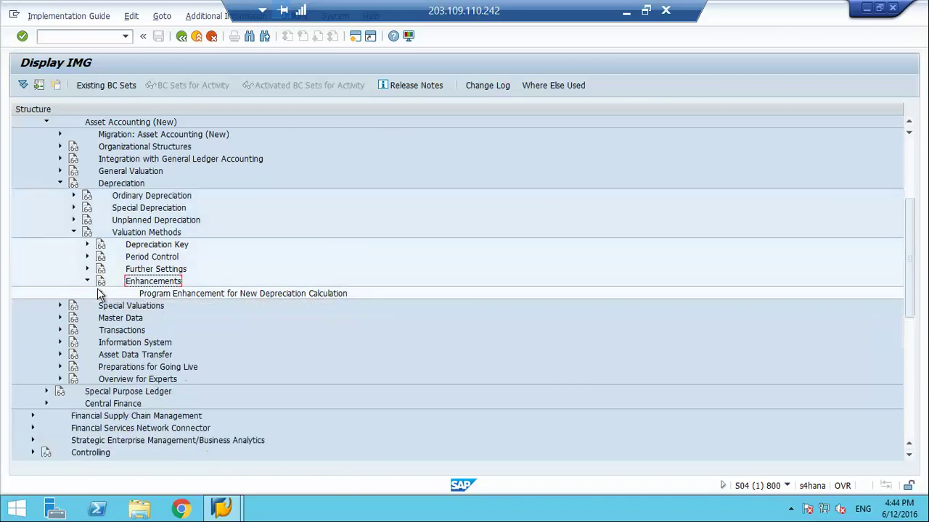
left_click(87, 281)
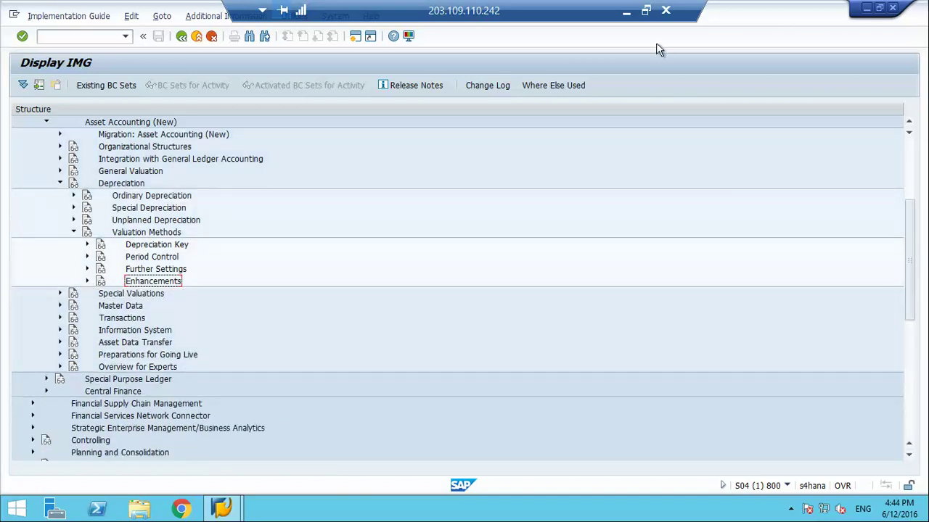
Minimize the remote SAP session to switch to the PowerPoint presentation.
left_click(628, 18)
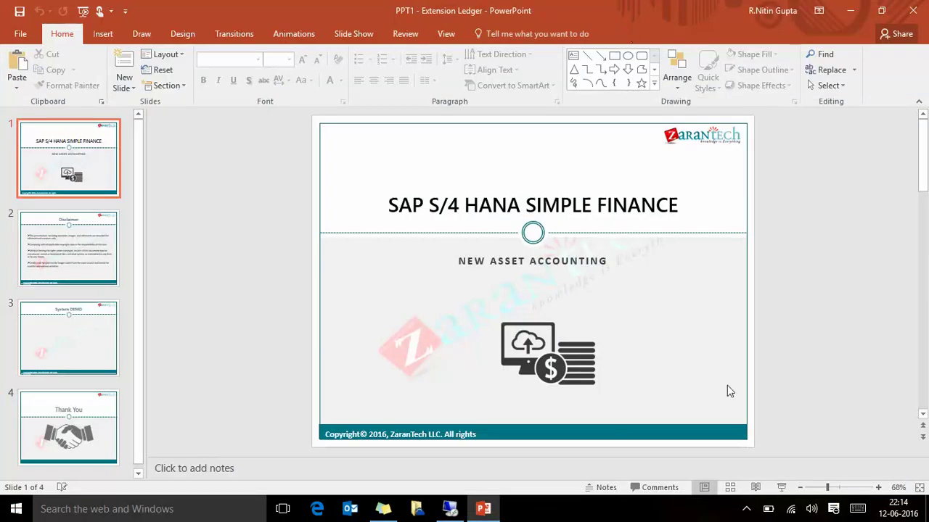